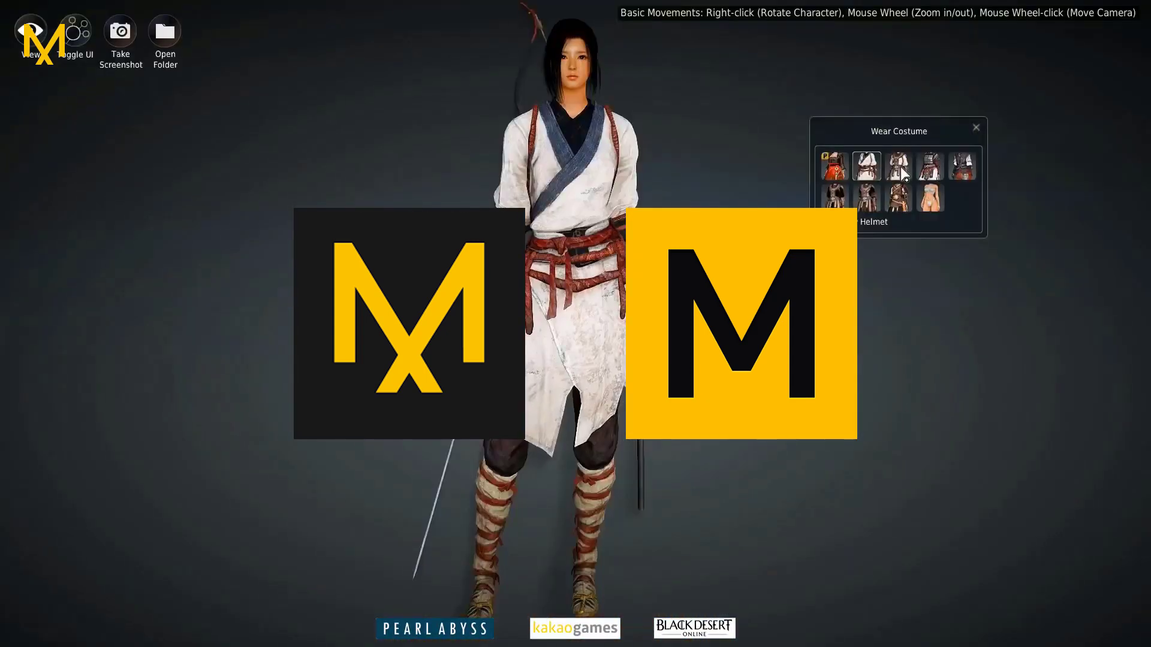
pyautogui.click(962, 166)
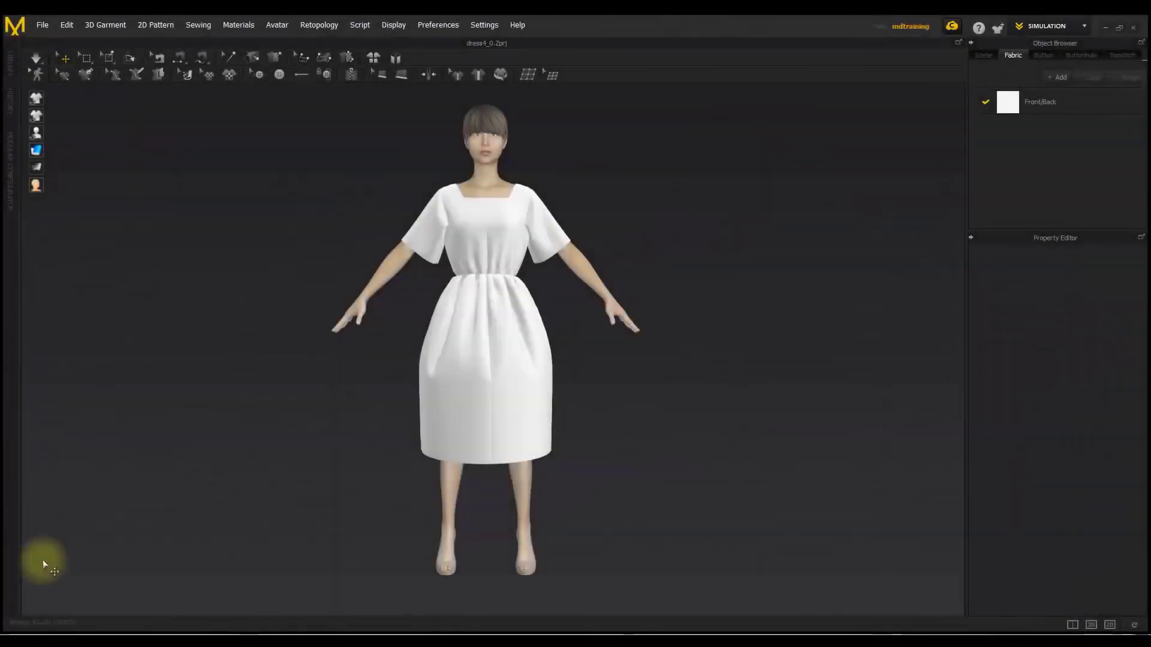
# Display the dress as a mesh in the 3D window and examine its triangles on the bodice, sleeves and skirt.
pyautogui.click(103, 150)
pyautogui.scroll(5, 521, 350)
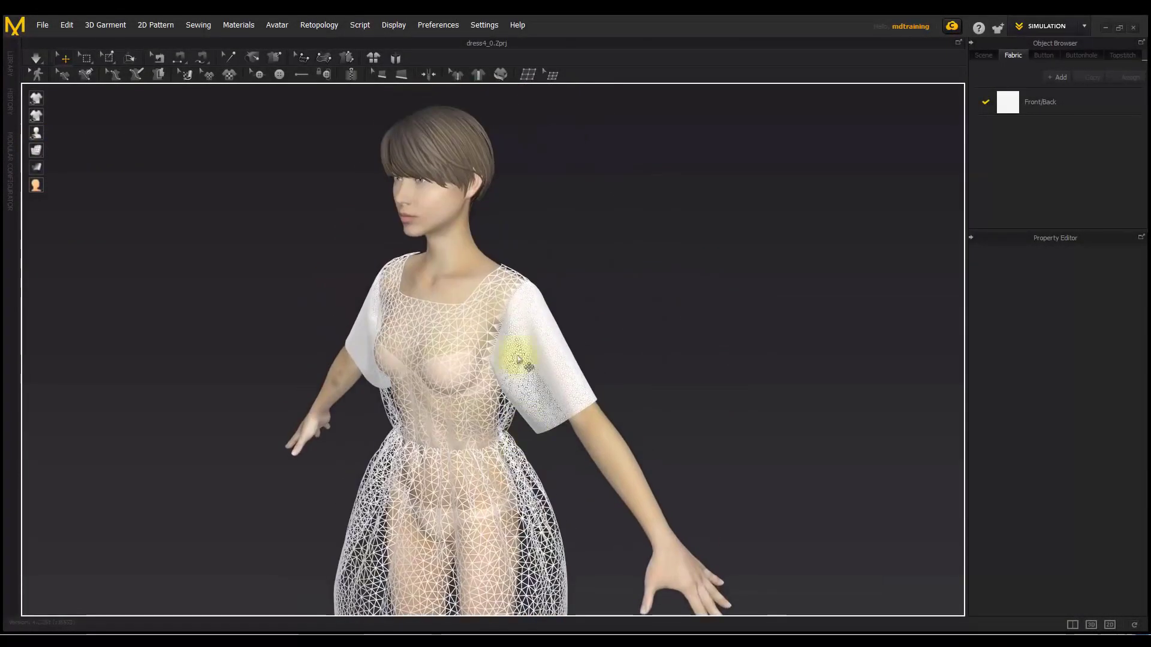
pyautogui.moveTo(521, 349); pyautogui.dragTo(571, 398, button='right')
pyautogui.scroll(-5, 571, 398)
pyautogui.moveTo(539, 403); pyautogui.dragTo(527, 244, button='middle')
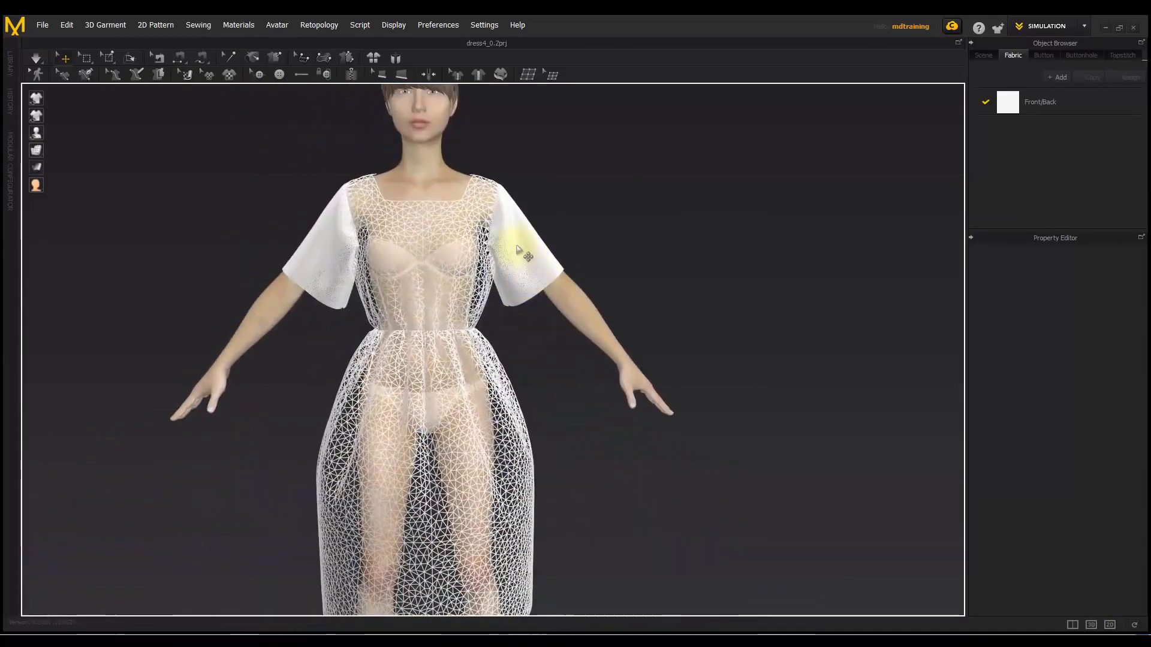
# Set the particle distance of all dress patterns to 20 mm and apply Remeshing (Beta) to them.
pyautogui.hotkey('ctrl', 'a')
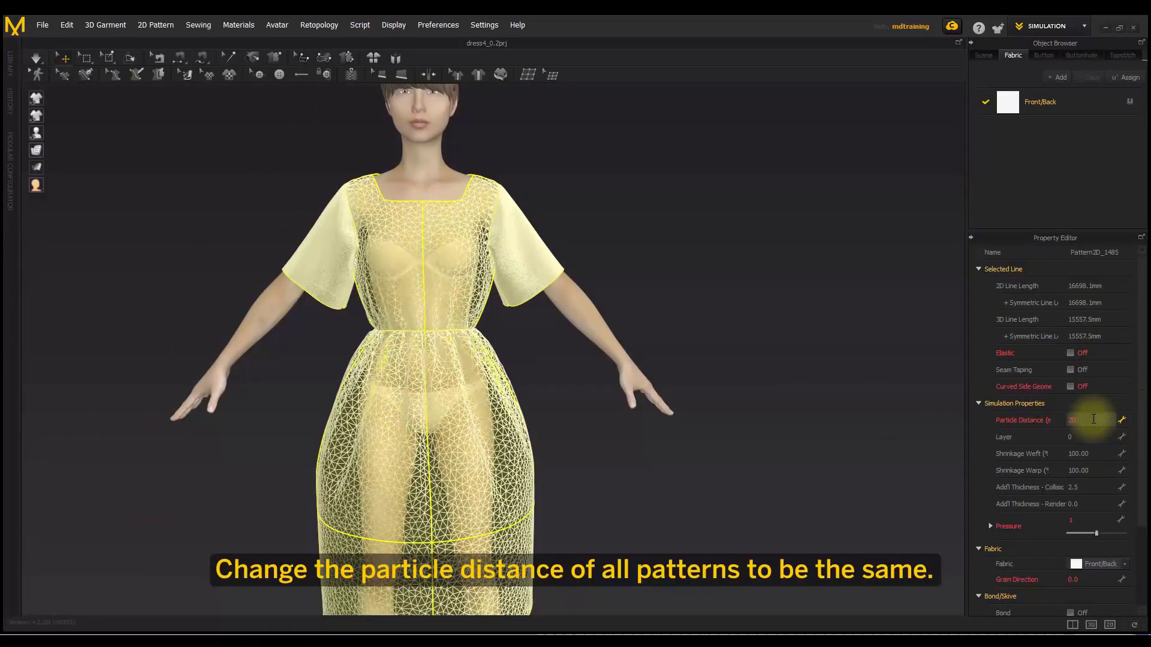
pyautogui.scroll(-4, 637, 382)
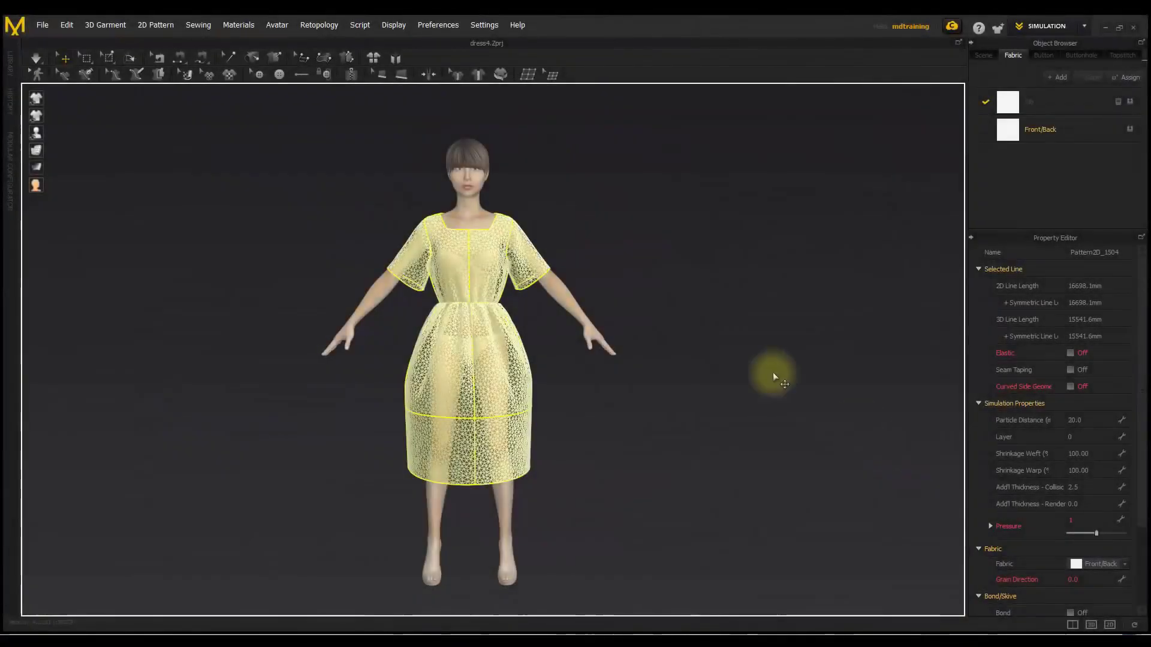
pyautogui.rightClick(724, 249)
pyautogui.click(648, 219)
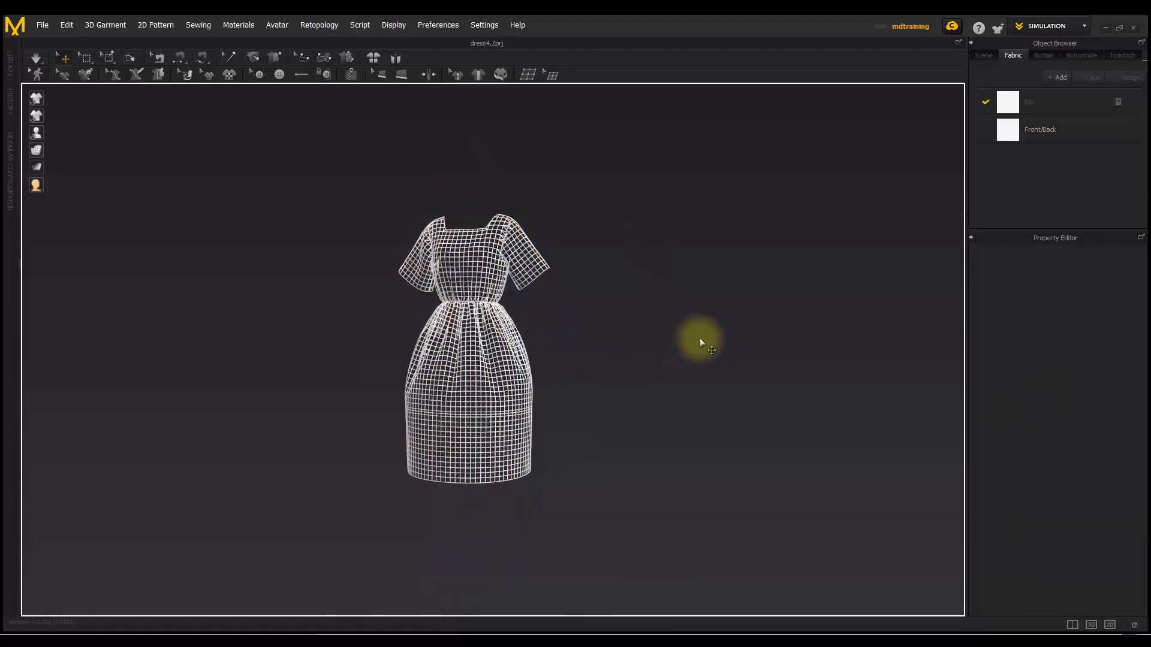
# Try particle distances of 30 and 40 mm on all the remeshed dress patterns, and set the value back to 20 mm.
pyautogui.moveTo(701, 342); pyautogui.dragTo(429, 404, button='right')
pyautogui.hotkey('ctrl', 'a')
pyautogui.click(1098, 418)
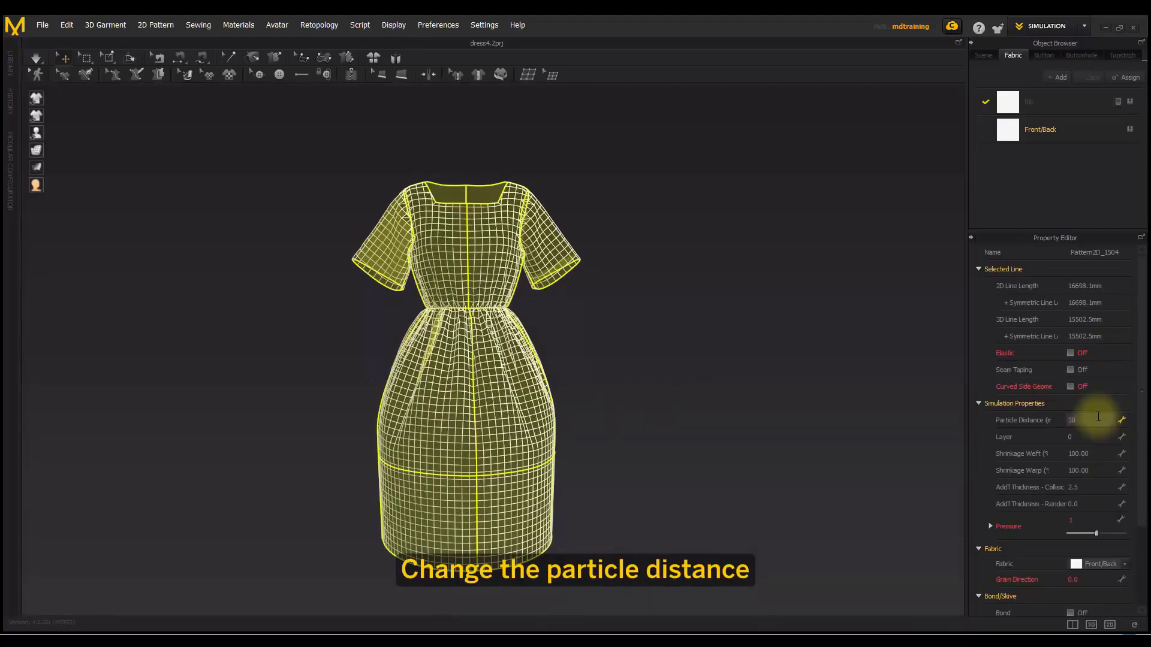
pyautogui.write('30')
pyautogui.press('Return')
pyautogui.press('Return')
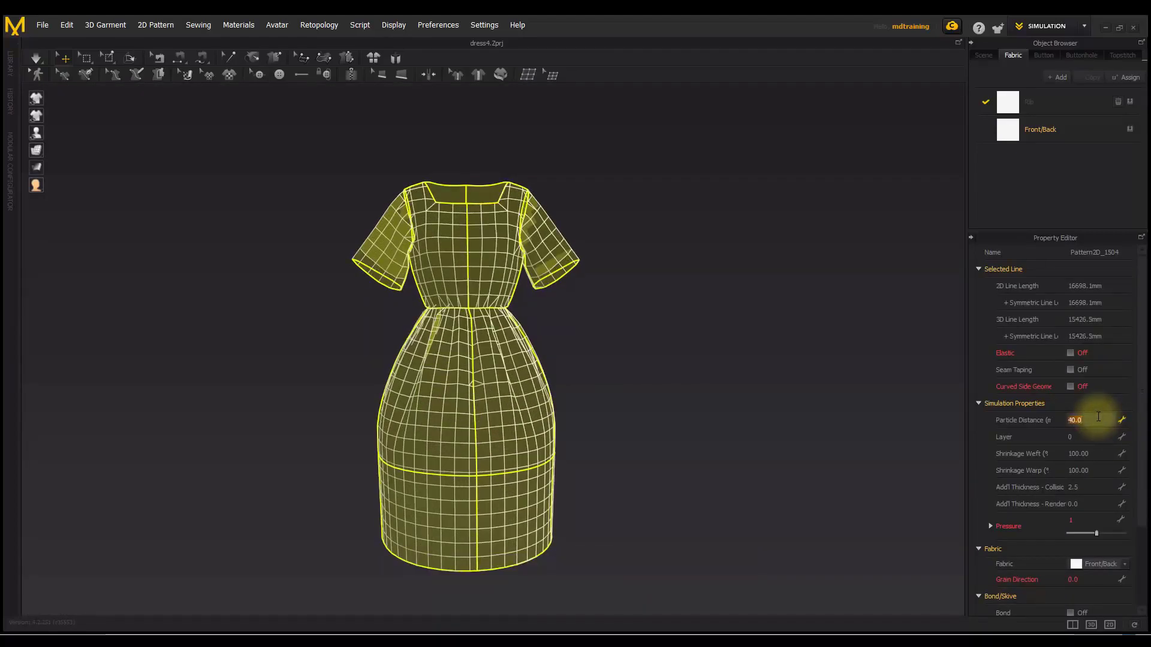
pyautogui.press('Return')
# Undo the remeshing of all dress patterns and apply Remeshing (Beta) to them again.
pyautogui.rightClick(550, 244)
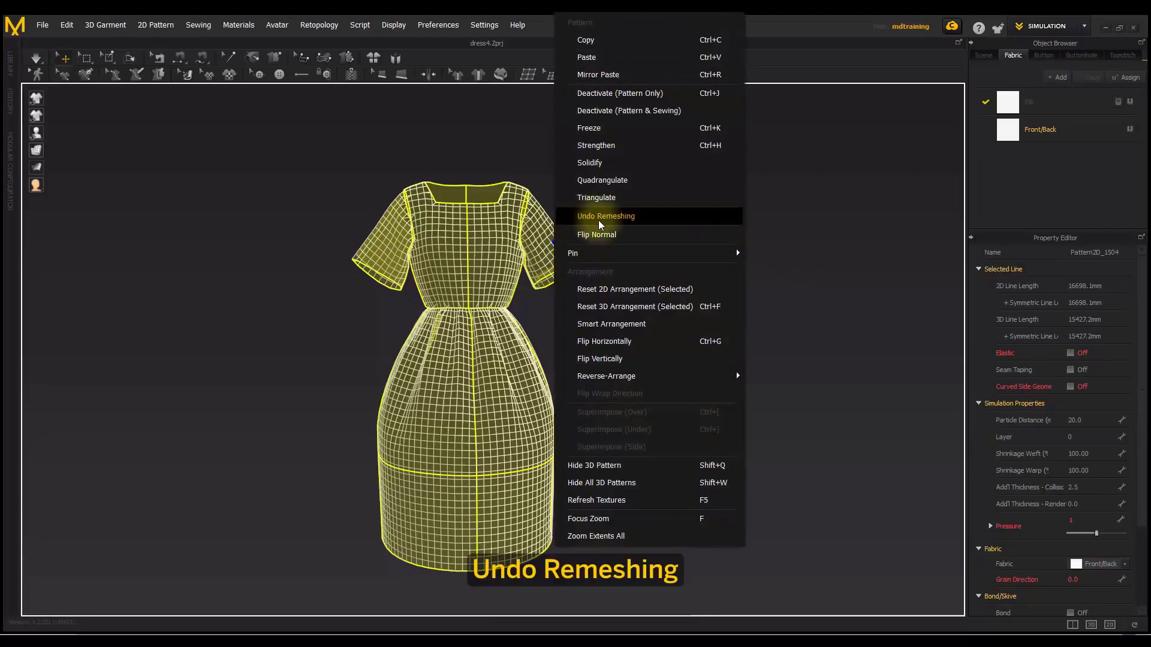
pyautogui.click(693, 223)
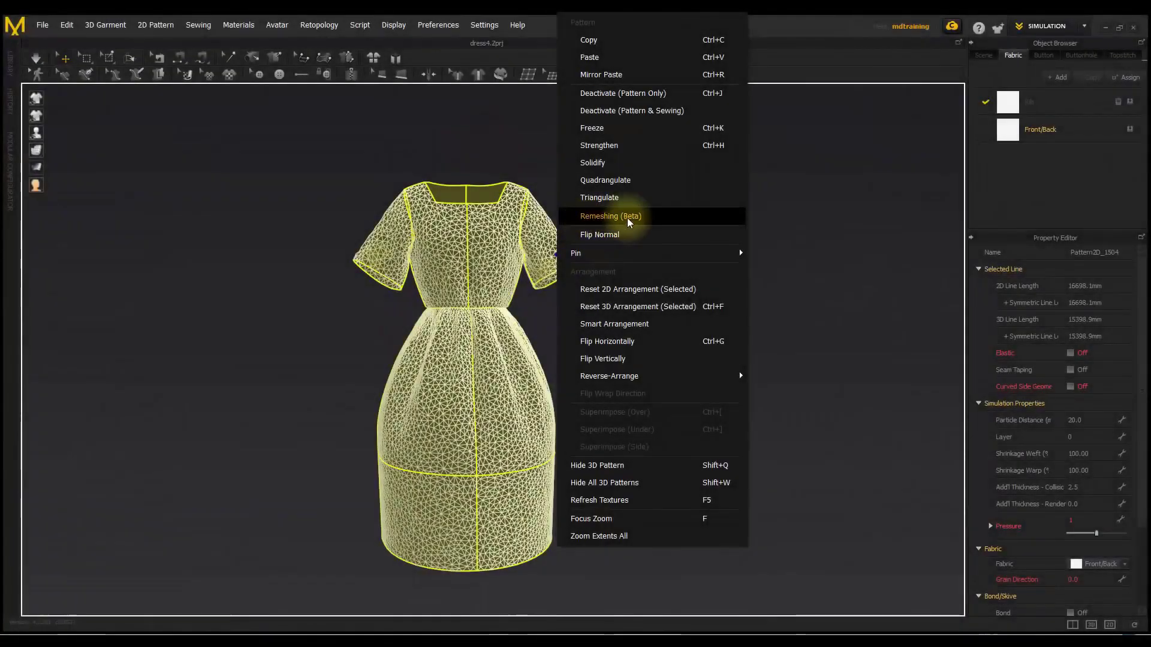
pyautogui.click(675, 217)
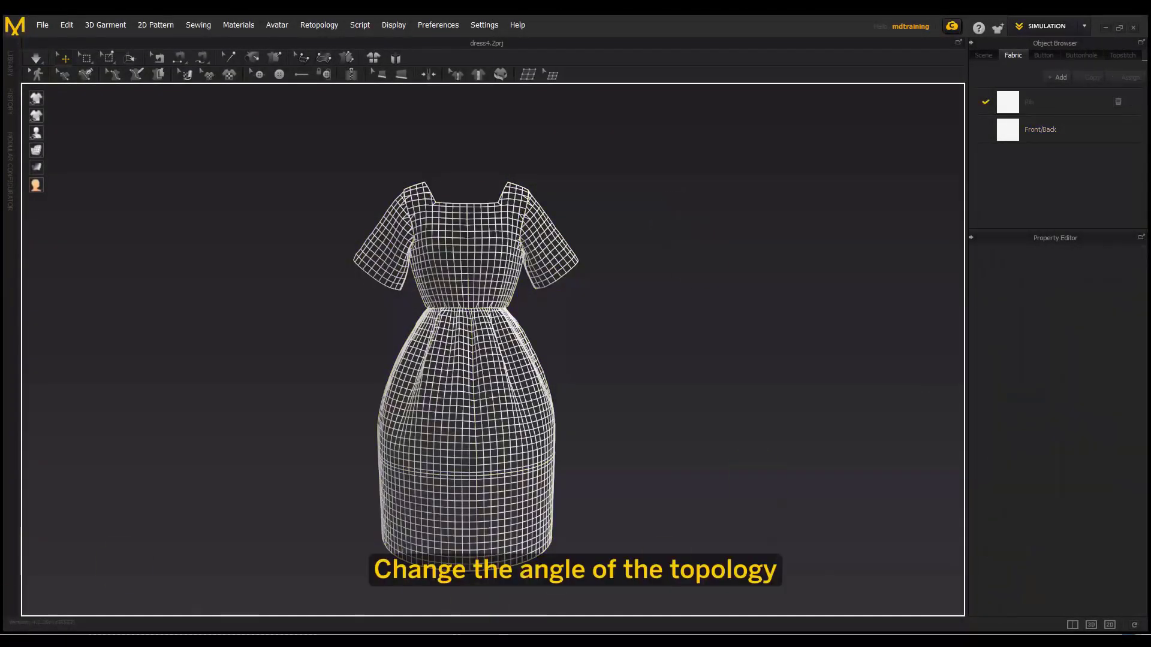
# Show the 2D patterns beside the 3D garment, spread the two symmetric bodice patterns apart above the skirt panels, and rotate them outward.
pyautogui.click(1072, 624)
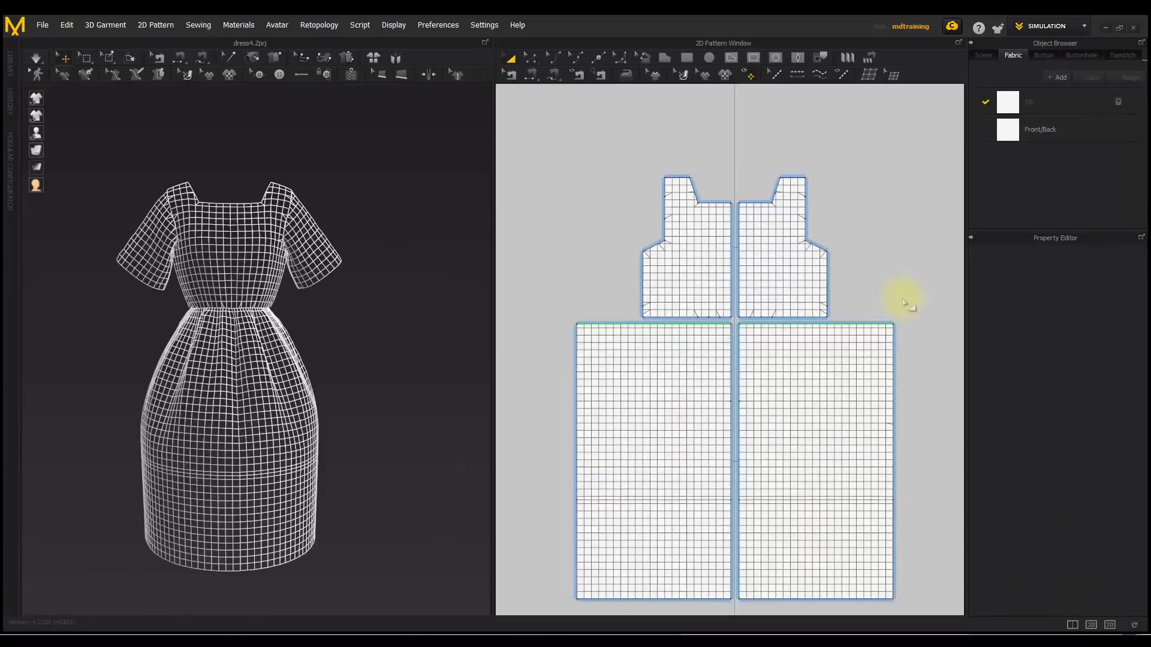
pyautogui.click(771, 246)
pyautogui.click(861, 224)
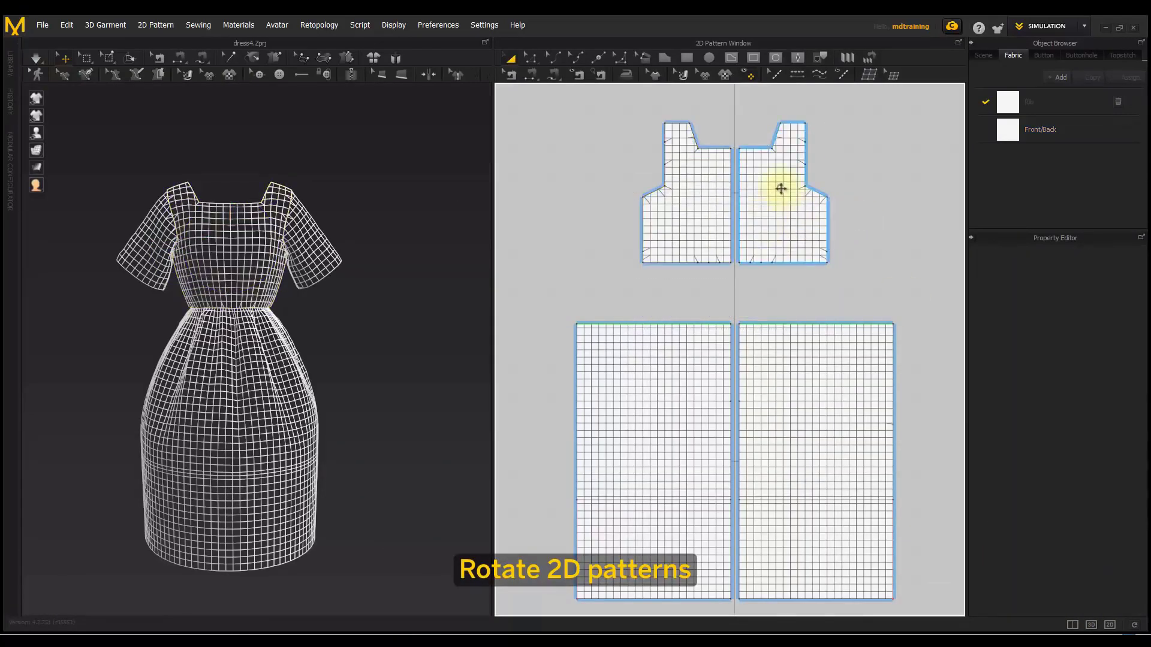
pyautogui.click(676, 200)
pyautogui.click(818, 281)
pyautogui.scroll(3, 818, 282)
pyautogui.click(788, 304)
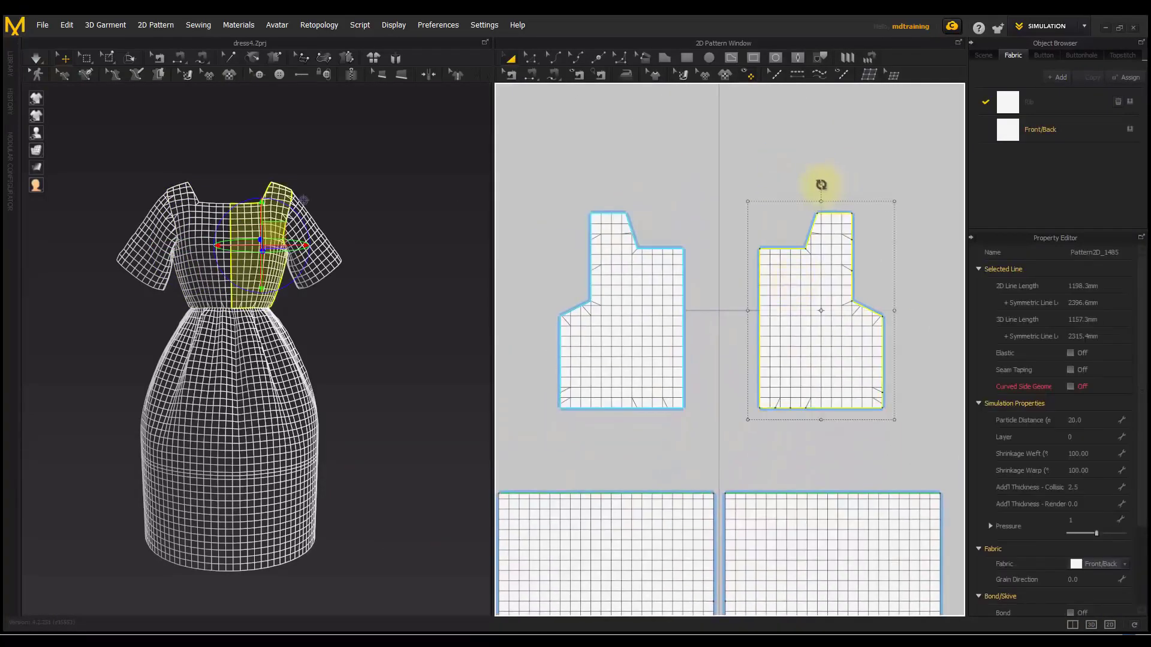
pyautogui.moveTo(817, 185); pyautogui.dragTo(699, 201)
# Adjust the bodice seam line near the centre-front waist corner in the 2D patterns to update the remeshed topology.
pyautogui.click(510, 74)
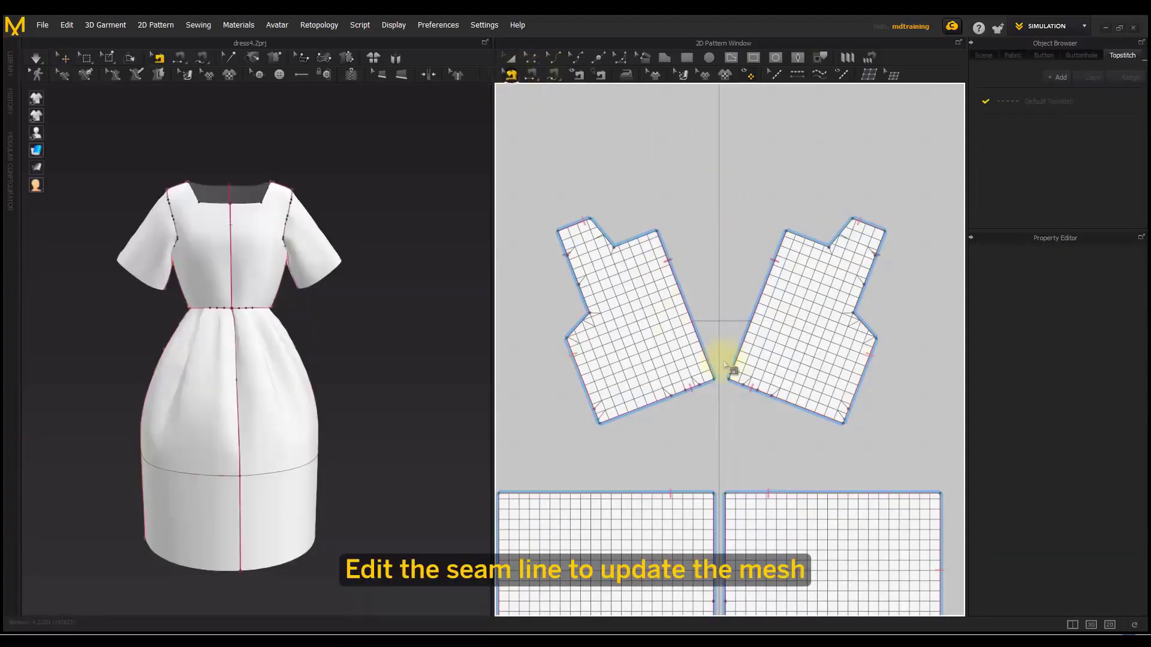
pyautogui.click(745, 397)
pyautogui.moveTo(743, 388); pyautogui.dragTo(728, 381)
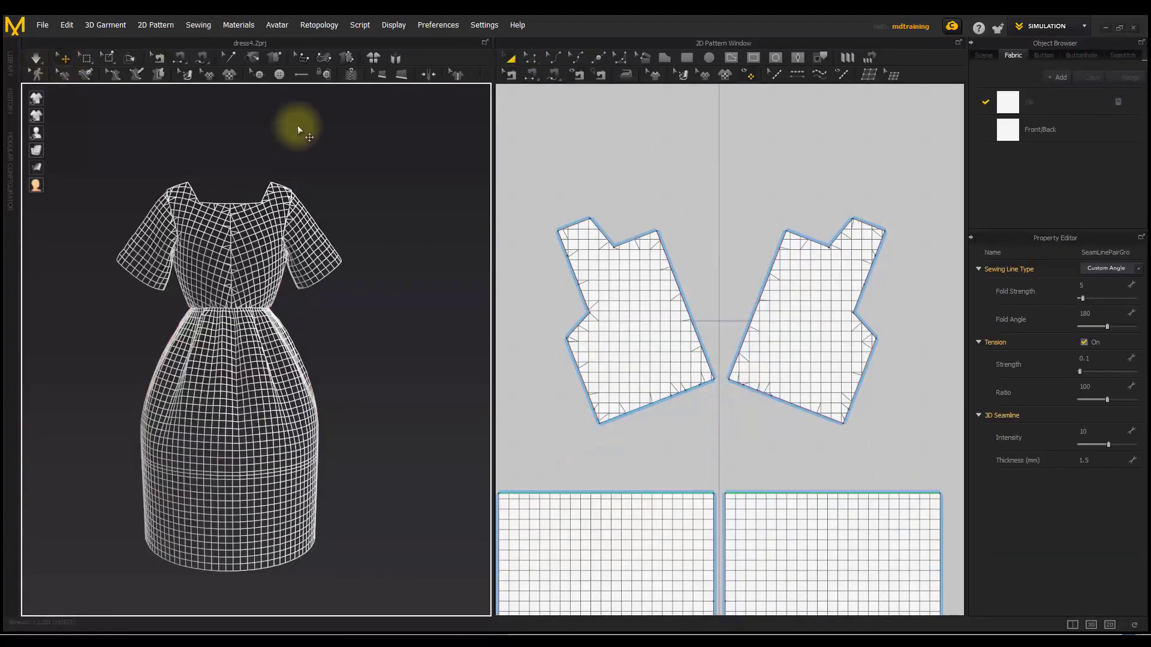
pyautogui.scroll(2, 763, 298)
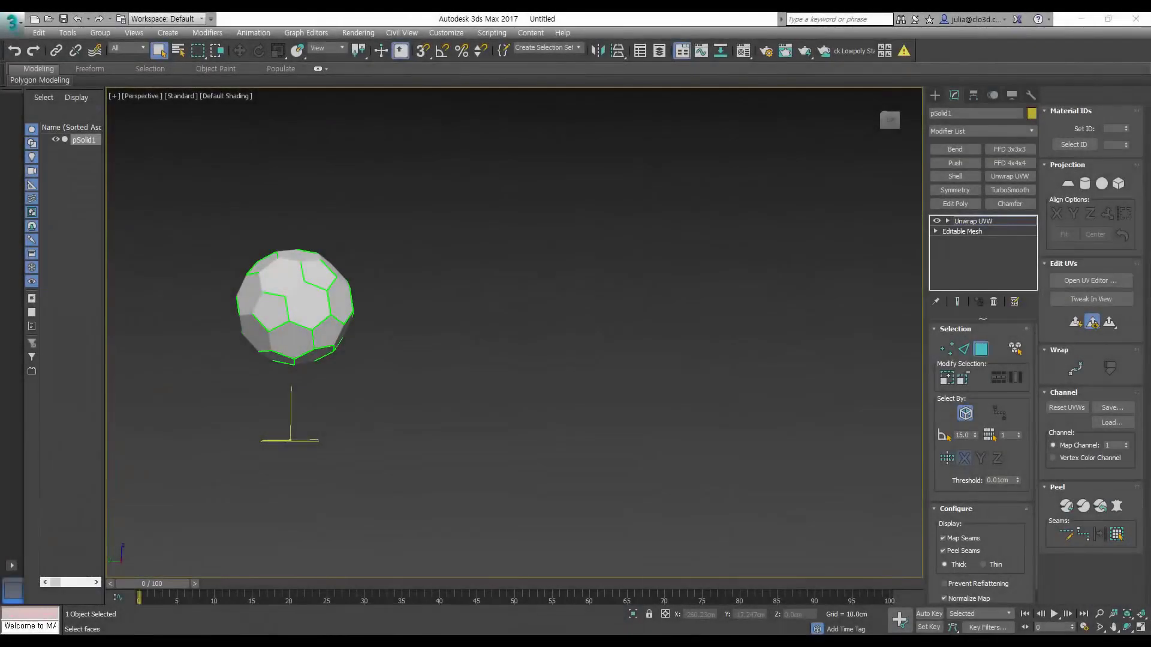
# Switch to 3ds Max and open the soccer ball's UVs in the UV Editor to check the UV map.
pyautogui.click(1084, 283)
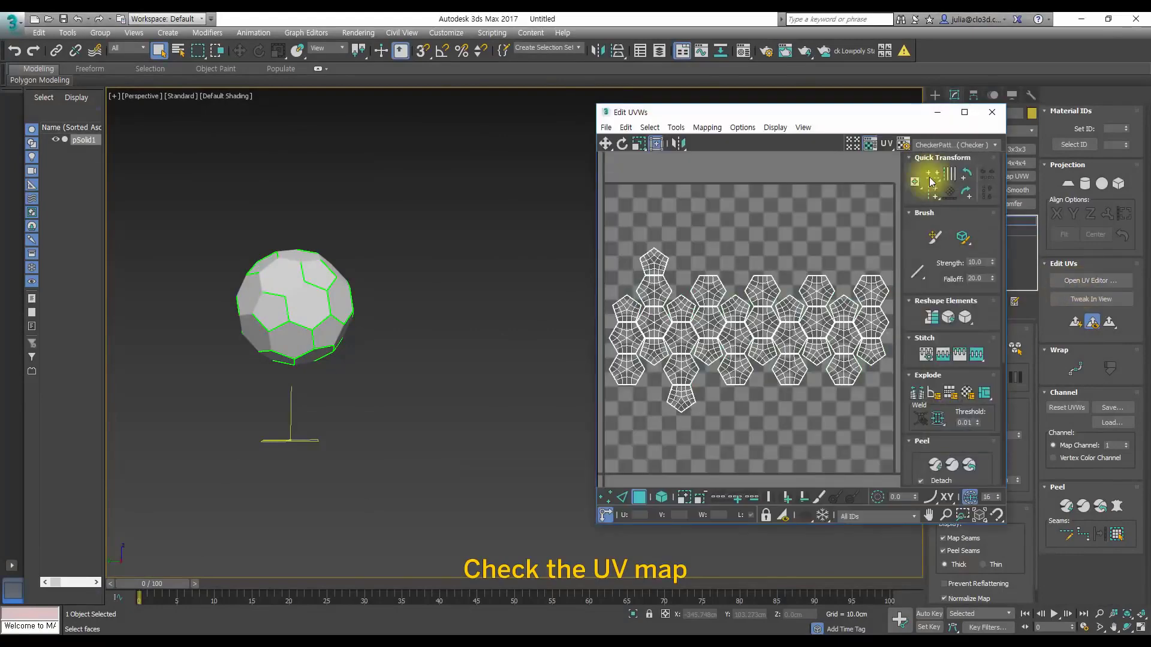
pyautogui.moveTo(847, 123); pyautogui.dragTo(697, 125)
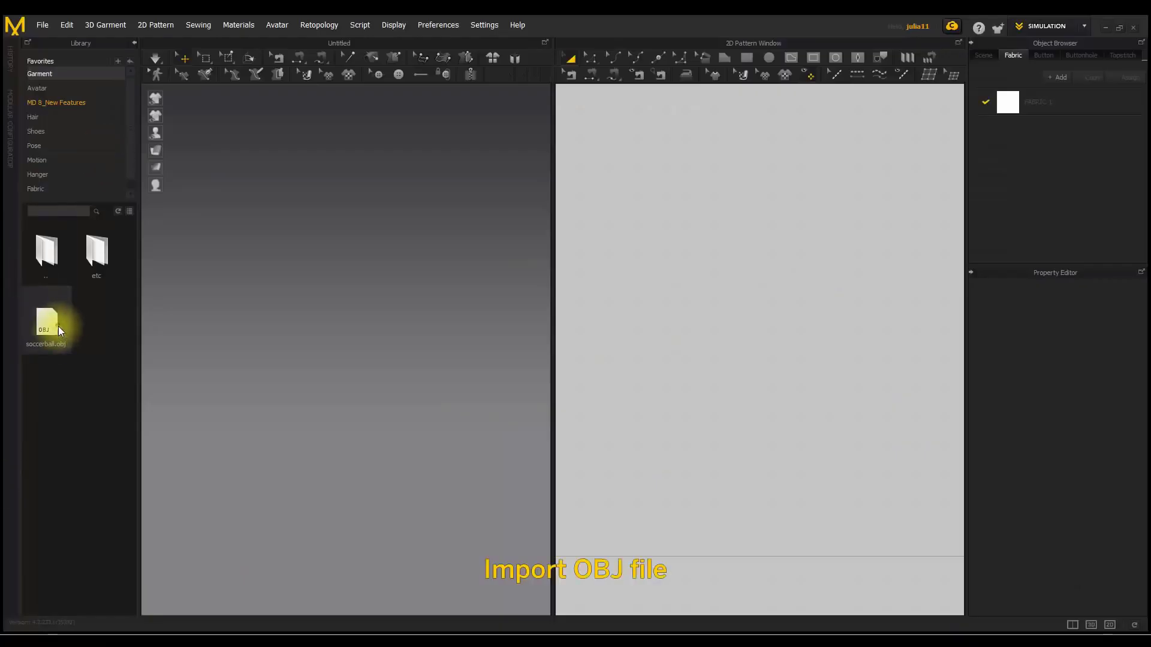
# Switch to Marvelous Designer and import soccerball.obj as a garment with Trace 2D Patterns from UV Map enabled.
pyautogui.doubleClick(59, 327)
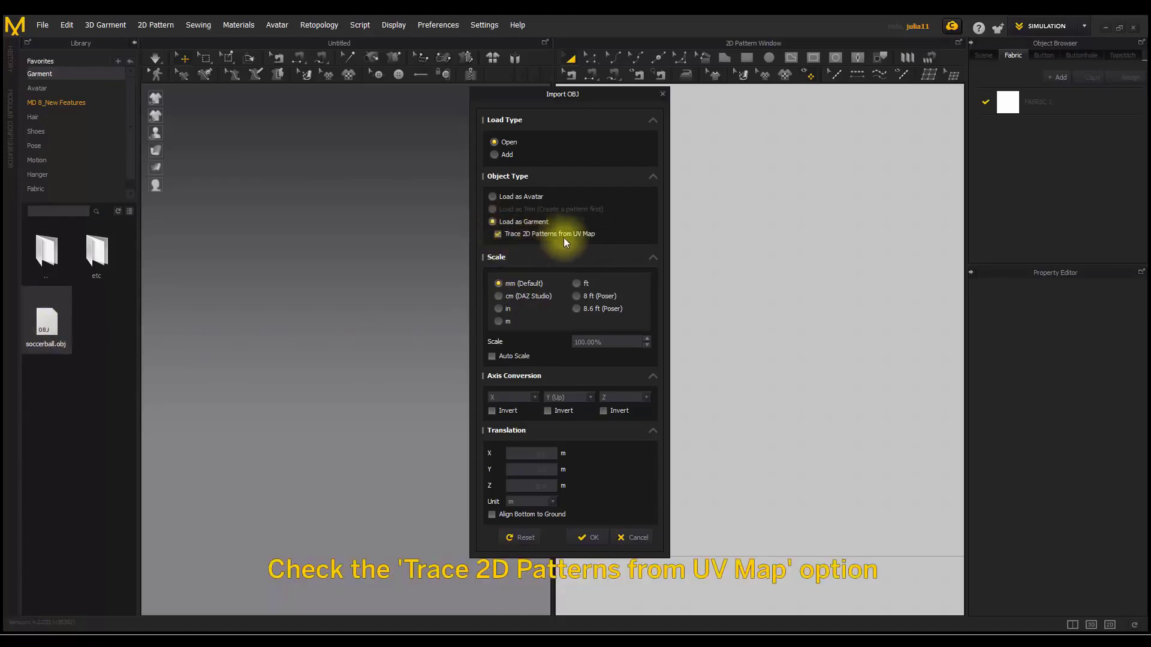
pyautogui.click(590, 537)
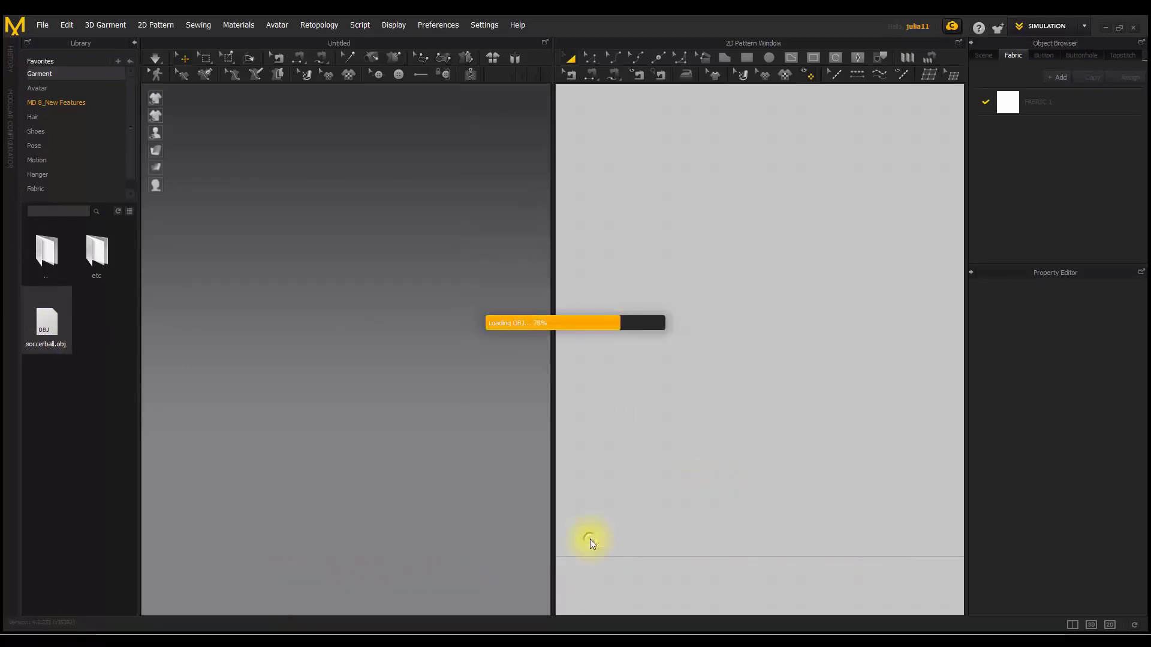
pyautogui.scroll(-2, 778, 472)
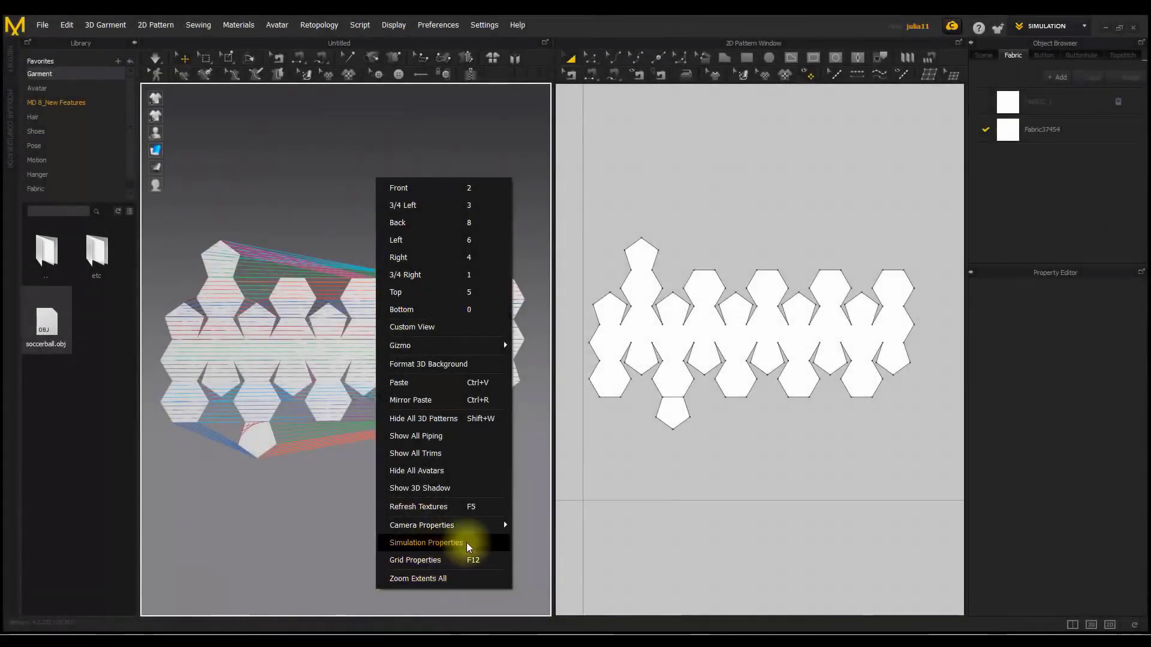
# Open the simulation properties, and simulate the sewn soccer ball patterns while pulling the closing shape towards the middle of the 3D view.
pyautogui.click(473, 542)
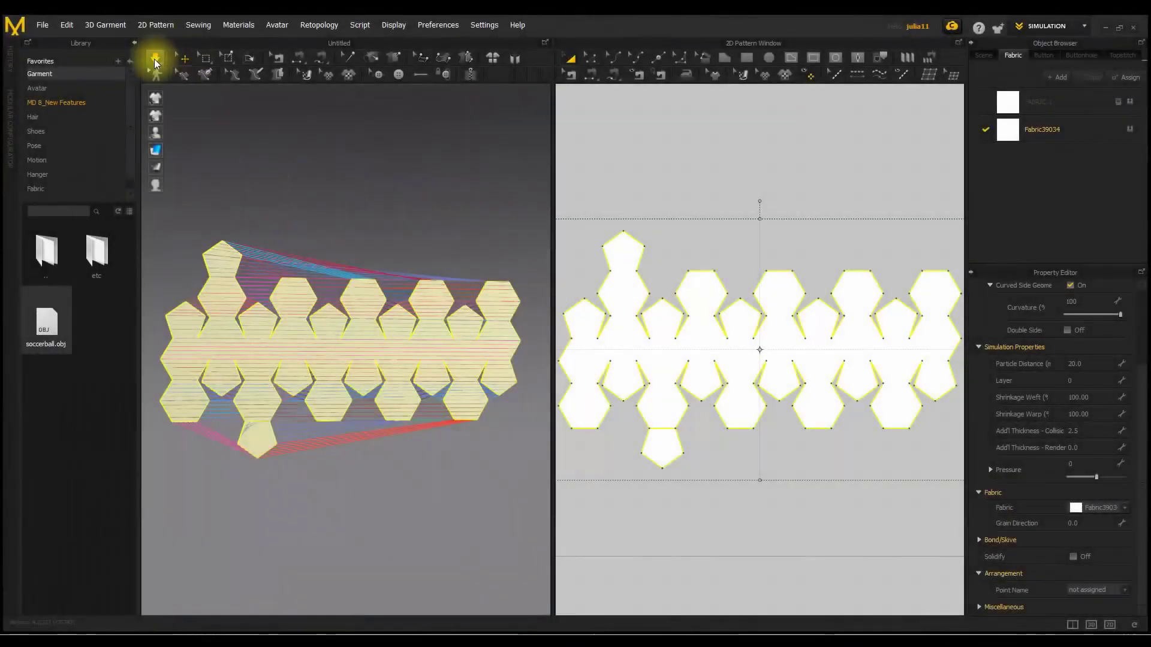
pyautogui.click(156, 58)
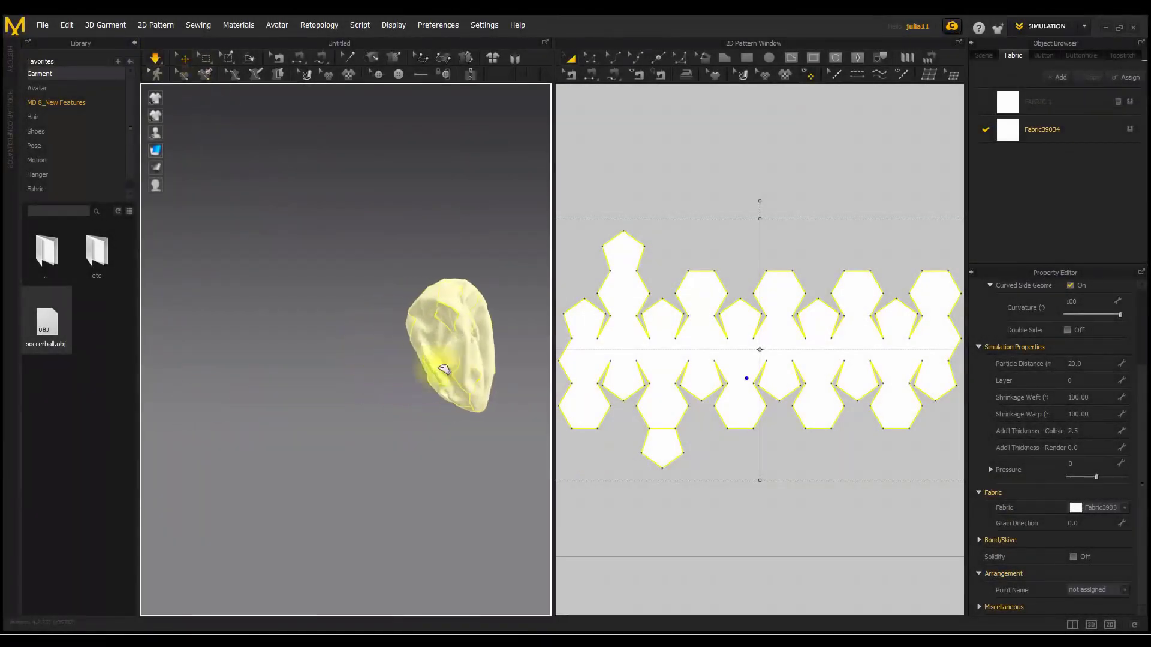
pyautogui.moveTo(431, 366); pyautogui.dragTo(324, 363)
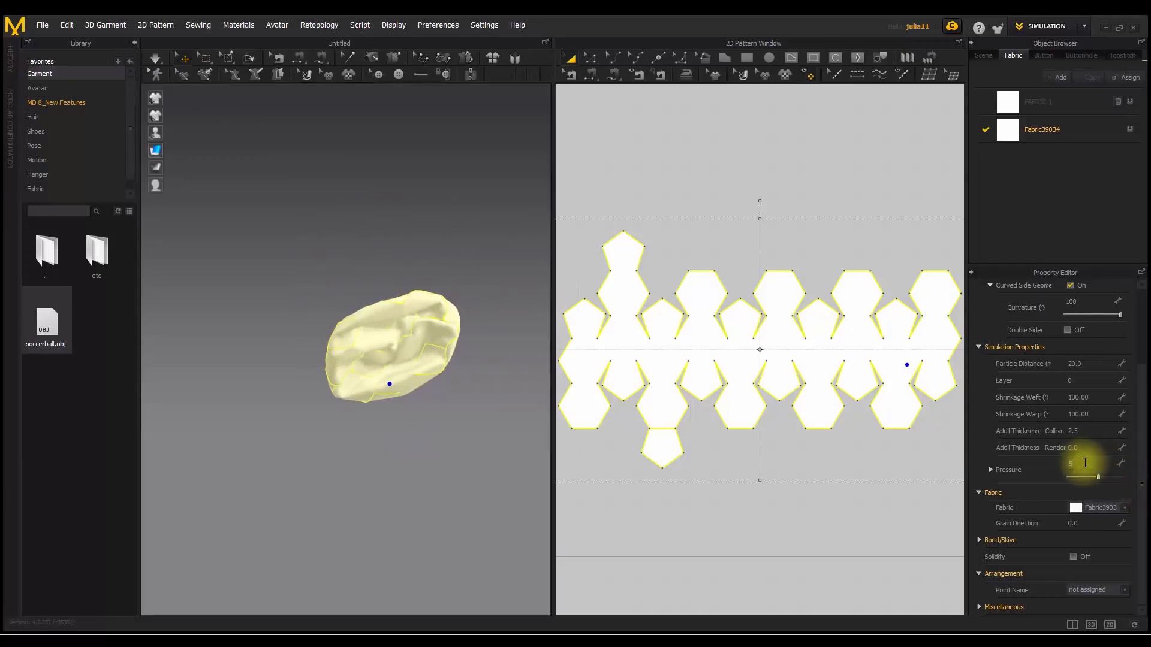
# Set the pressure of the ball patterns to 5, simulate to inflate the ball, and stop the simulation.
pyautogui.click(151, 62)
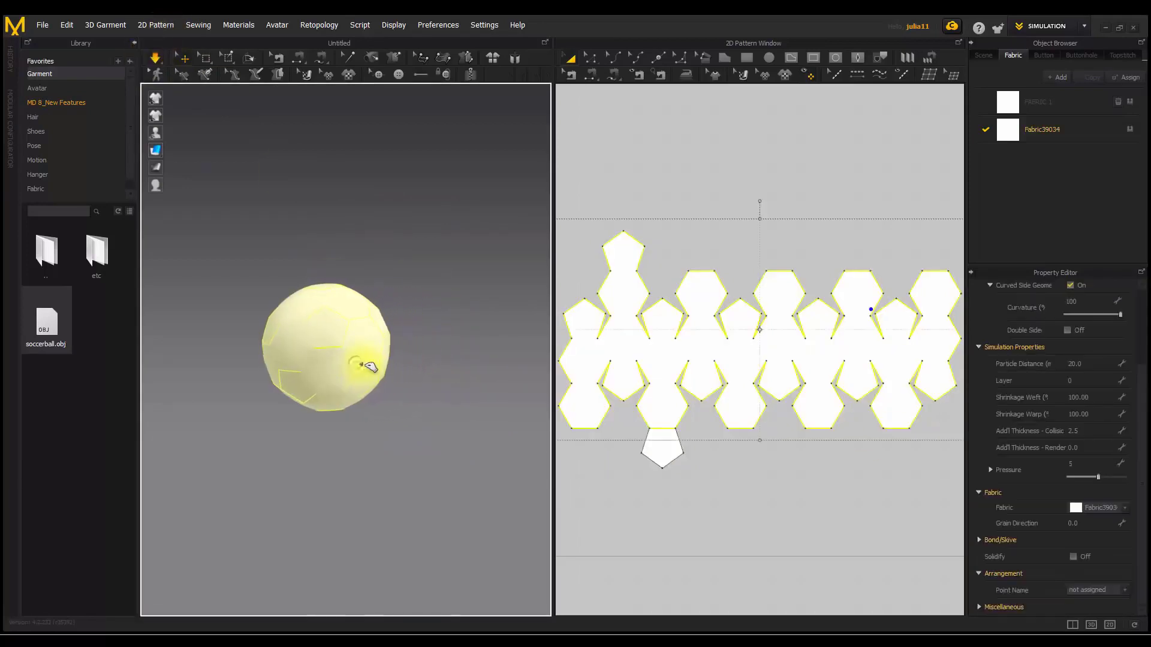
pyautogui.moveTo(377, 368); pyautogui.dragTo(380, 322)
pyautogui.press('space')
# Inspect the inflated ball's seams and 2D patterns, check its UV layout in UV Editor mode, and return to Simulation mode.
pyautogui.scroll(5, 359, 353)
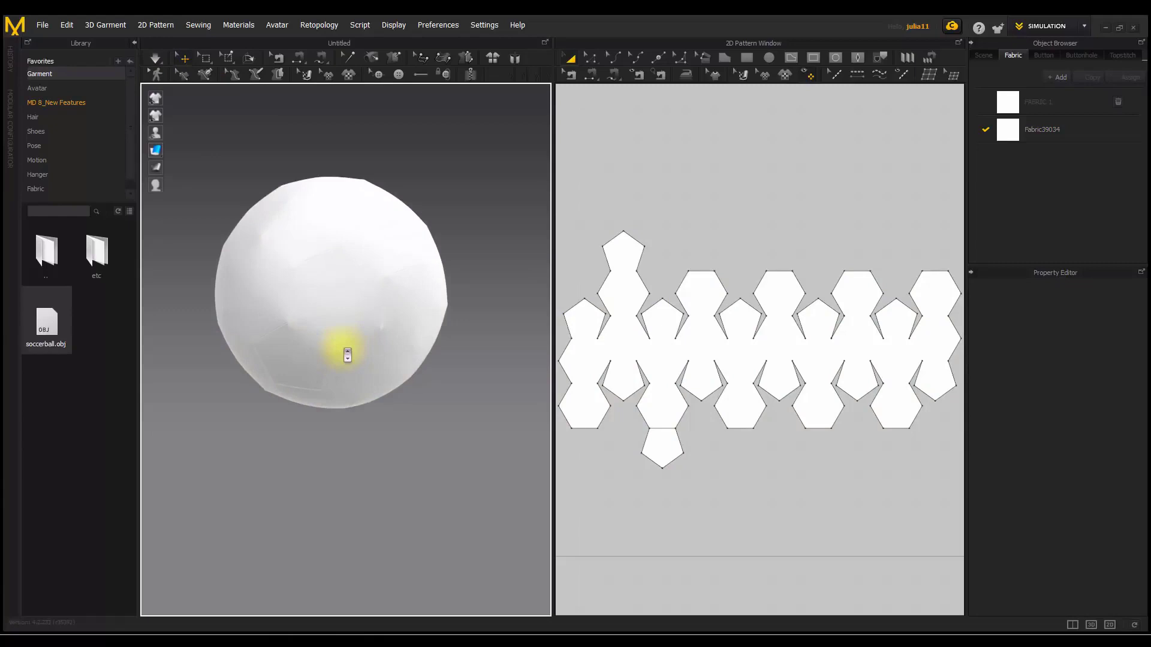
pyautogui.moveTo(342, 352); pyautogui.dragTo(609, 424, button='right')
pyautogui.scroll(-2, 755, 478)
pyautogui.moveTo(755, 478); pyautogui.dragTo(751, 447, button='right')
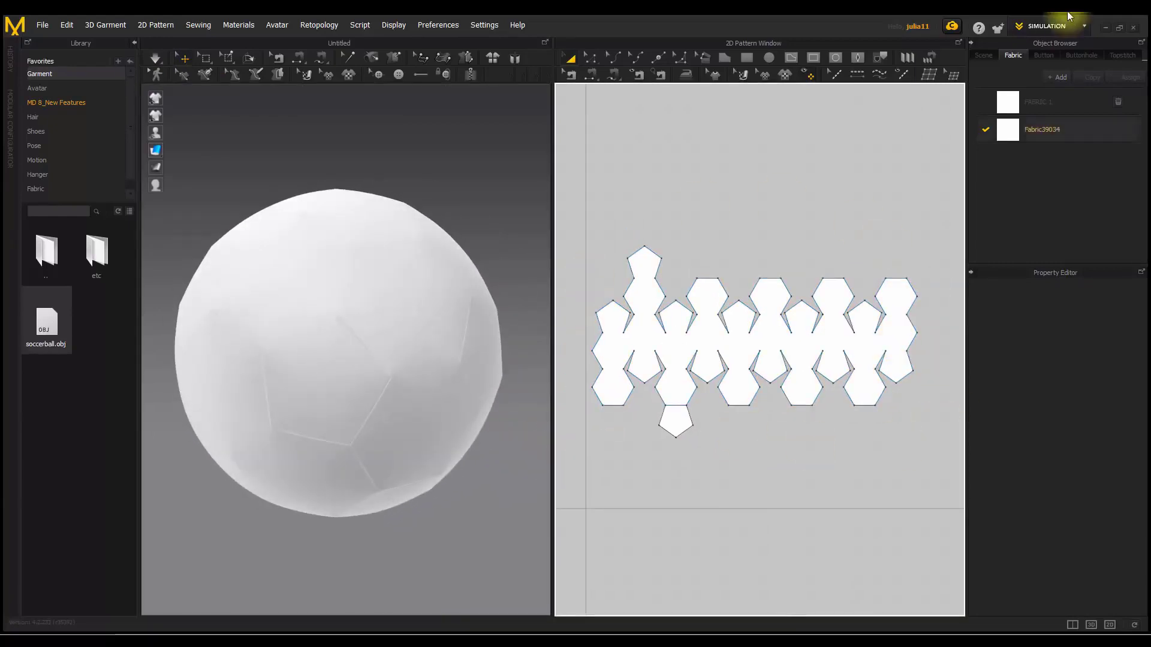
pyautogui.click(1046, 113)
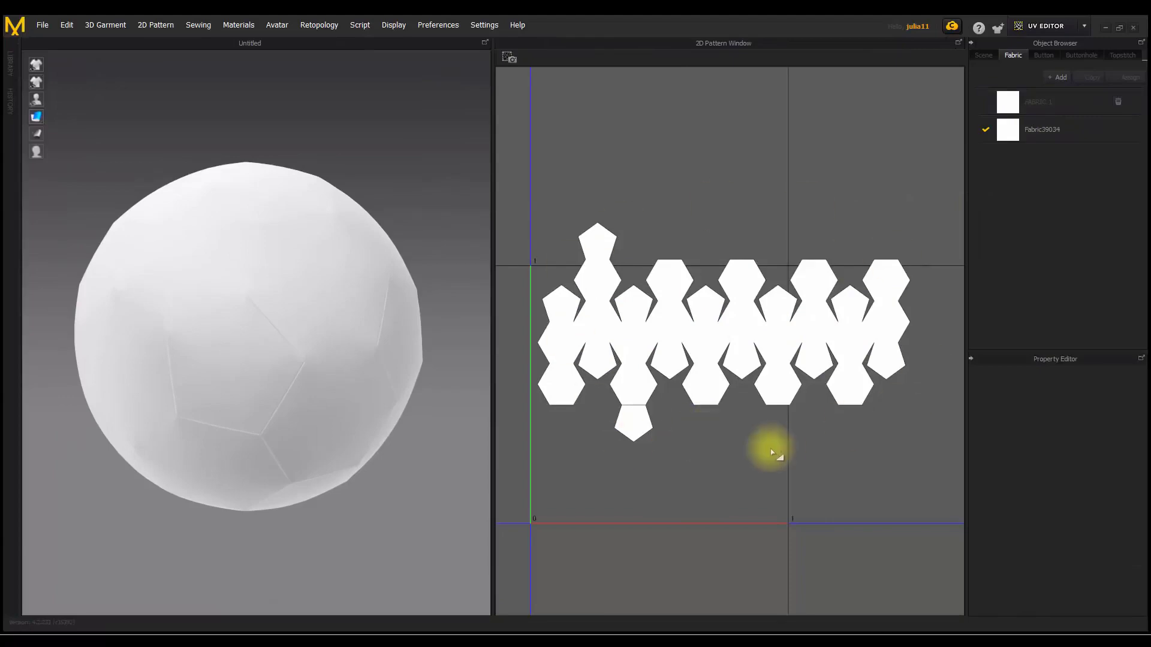
pyautogui.click(1040, 47)
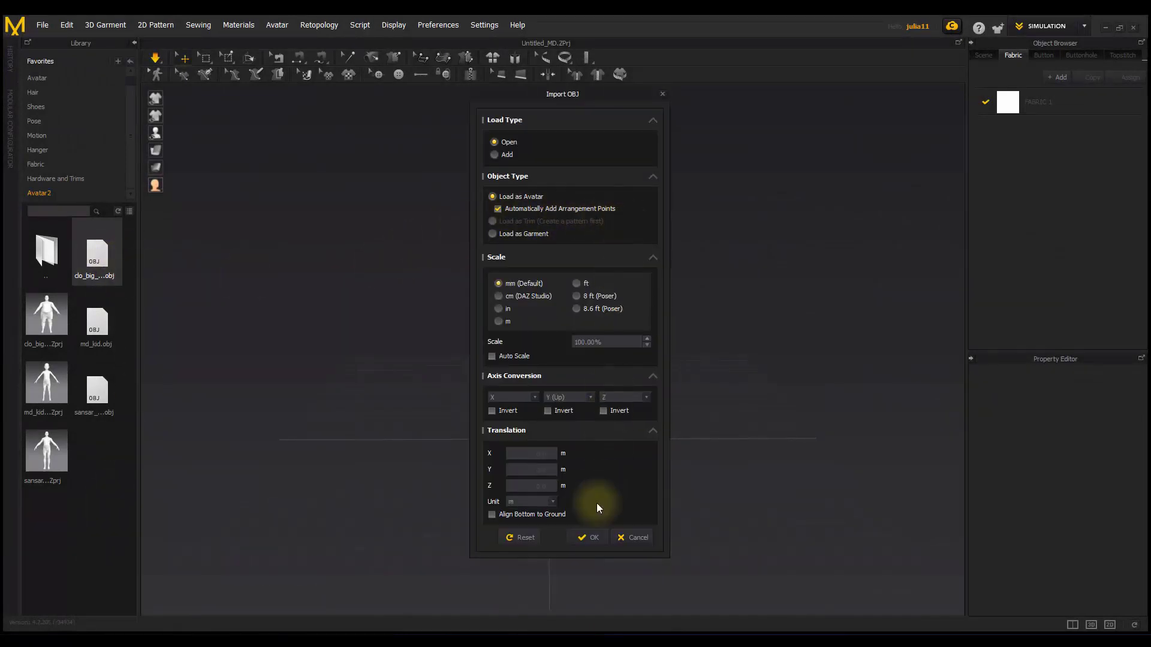
# Import the large male OBJ as an avatar with automatic arrangement points, and display its arrangement points and bounding volumes.
pyautogui.click(588, 538)
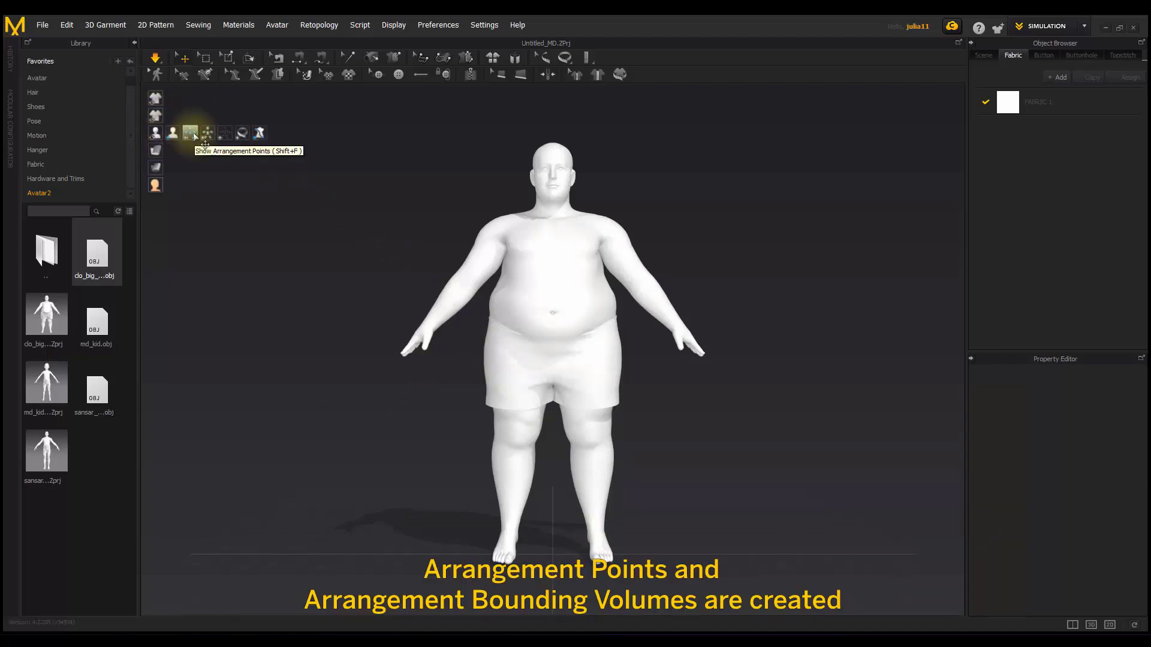
pyautogui.click(208, 133)
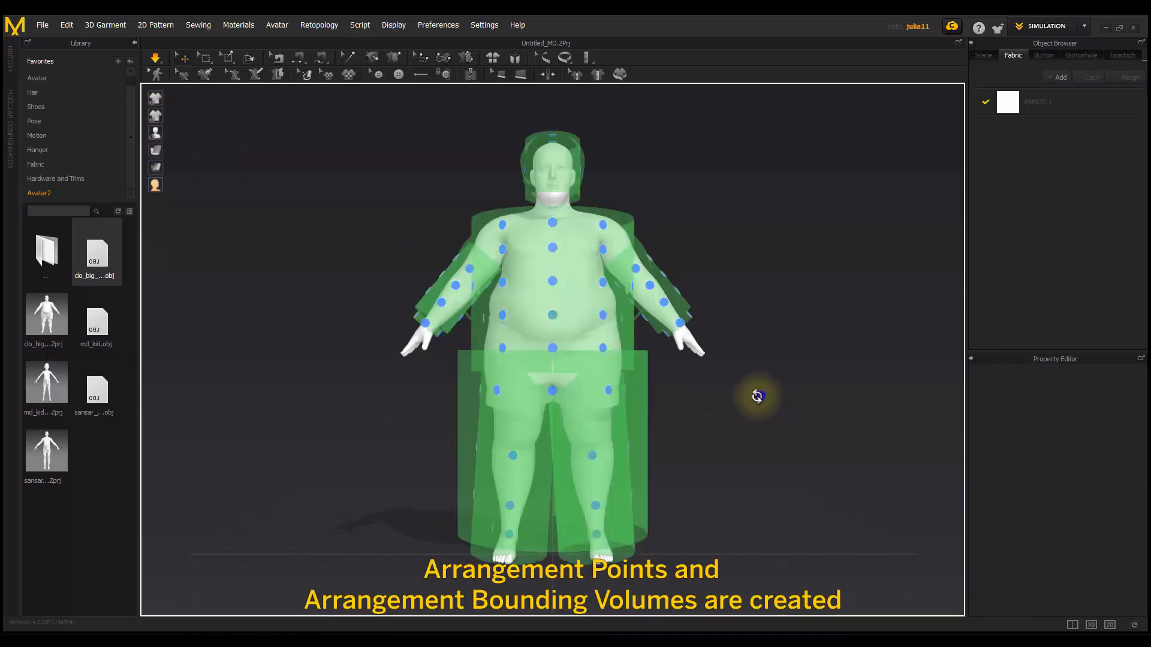
pyautogui.moveTo(753, 393)
pyautogui.mouseDown(button='right')
pyautogui.moveTo(594, 411)
pyautogui.moveTo(444, 406)
pyautogui.moveTo(760, 402)
pyautogui.mouseUp(button='right')
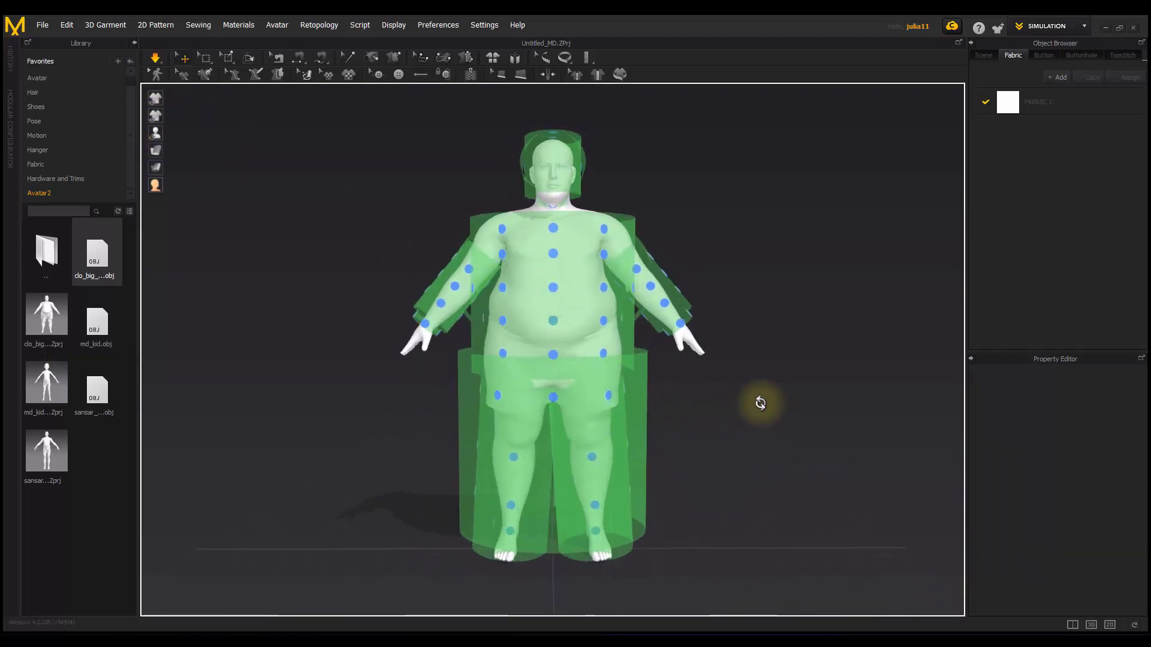
# Open the avatar's arrangement settings, toggle the Hands and Feet bounding volume options off and back on, and close the editor.
pyautogui.click(290, 130)
pyautogui.moveTo(430, 120); pyautogui.dragTo(825, 117)
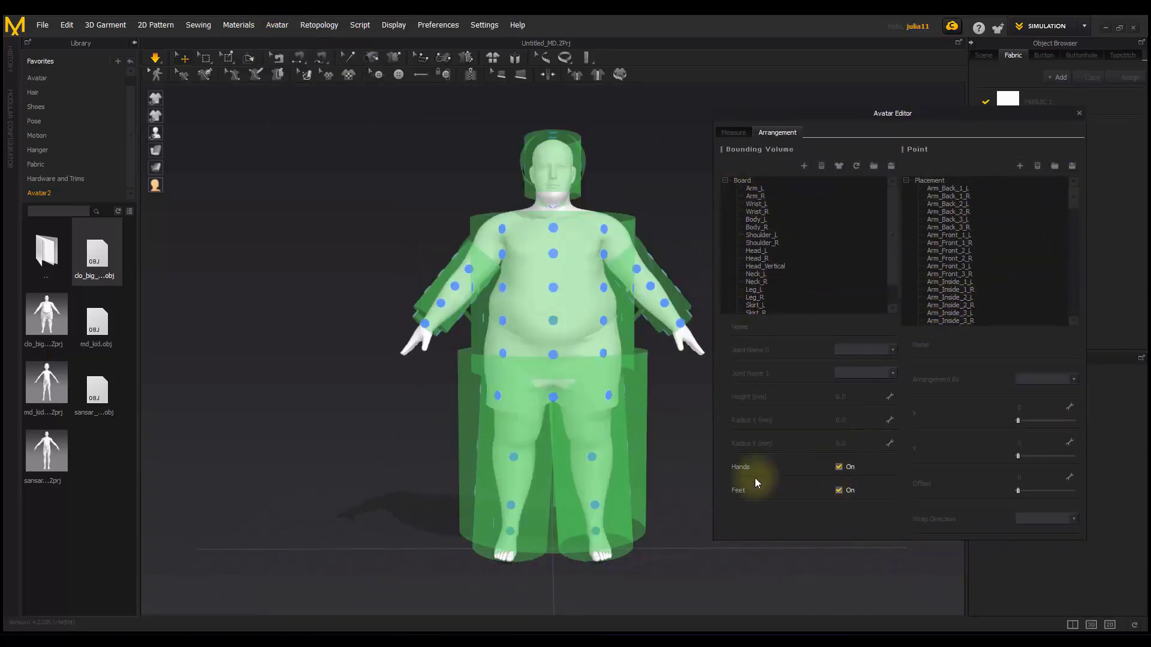
pyautogui.click(839, 466)
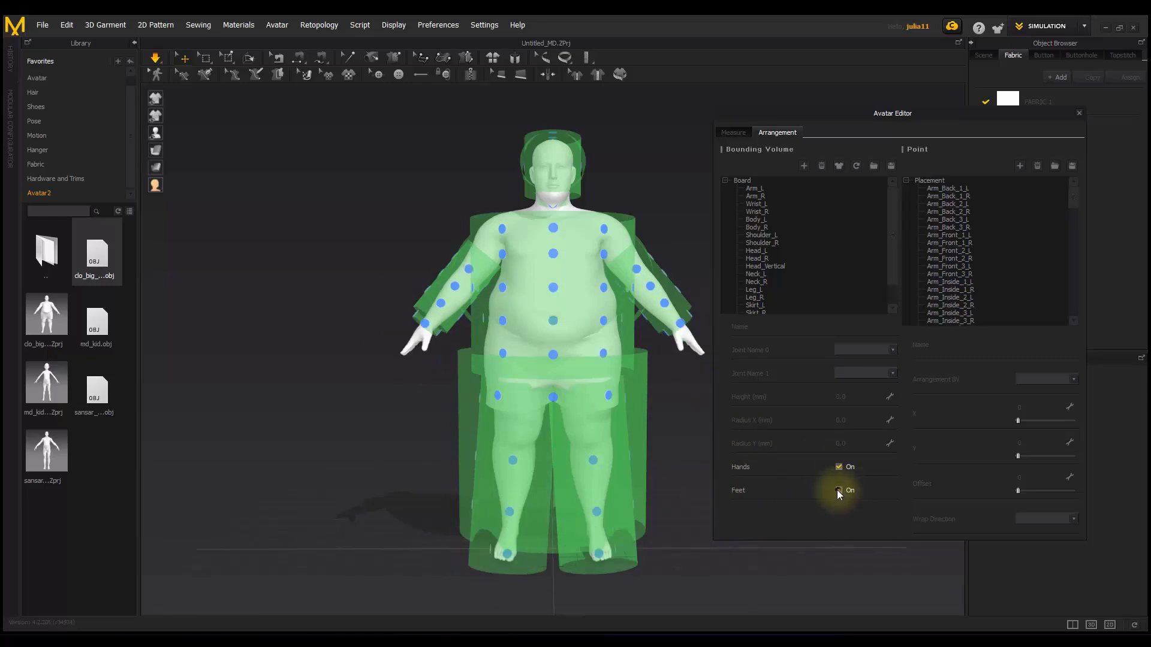
pyautogui.click(838, 490)
pyautogui.click(838, 467)
pyautogui.click(838, 467)
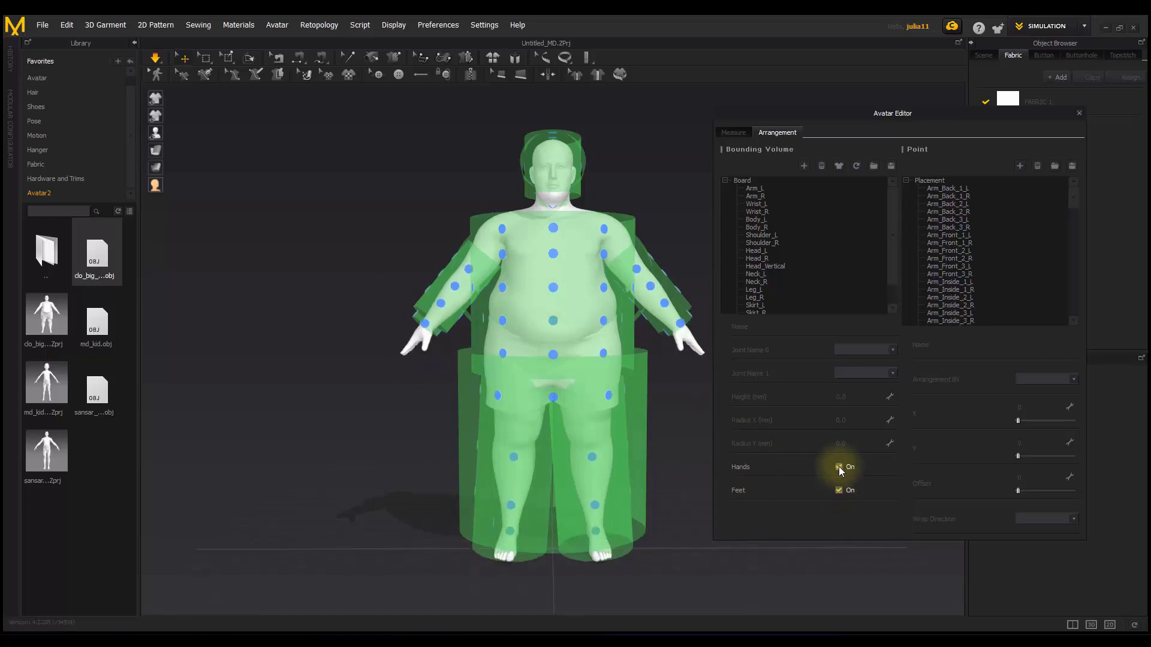
pyautogui.click(837, 490)
pyautogui.click(1079, 113)
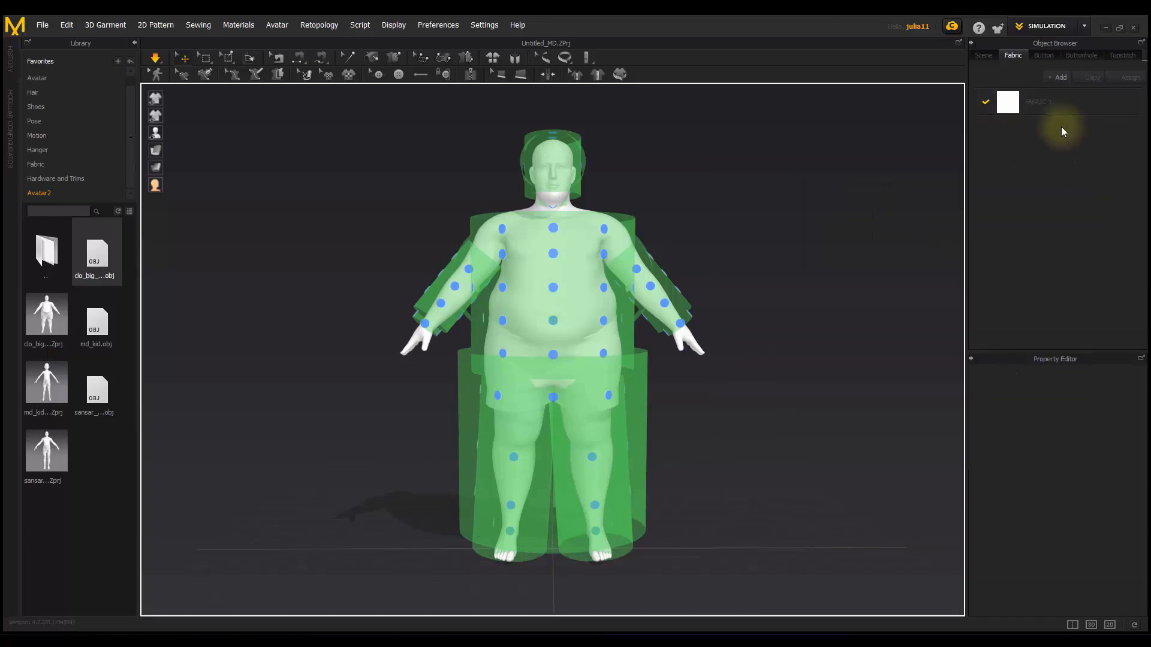
# Open md_kid.obj and after it the sansar OBJ as avatars in mm scale with automatically added arrangement points.
pyautogui.doubleClick(102, 328)
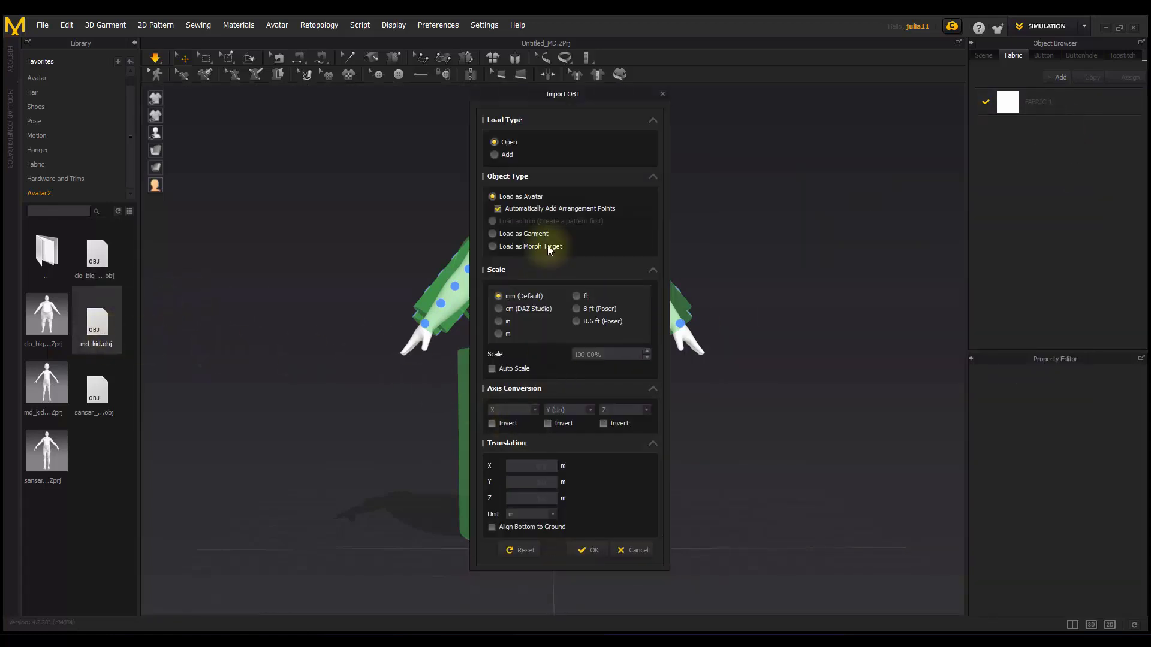
pyautogui.click(594, 556)
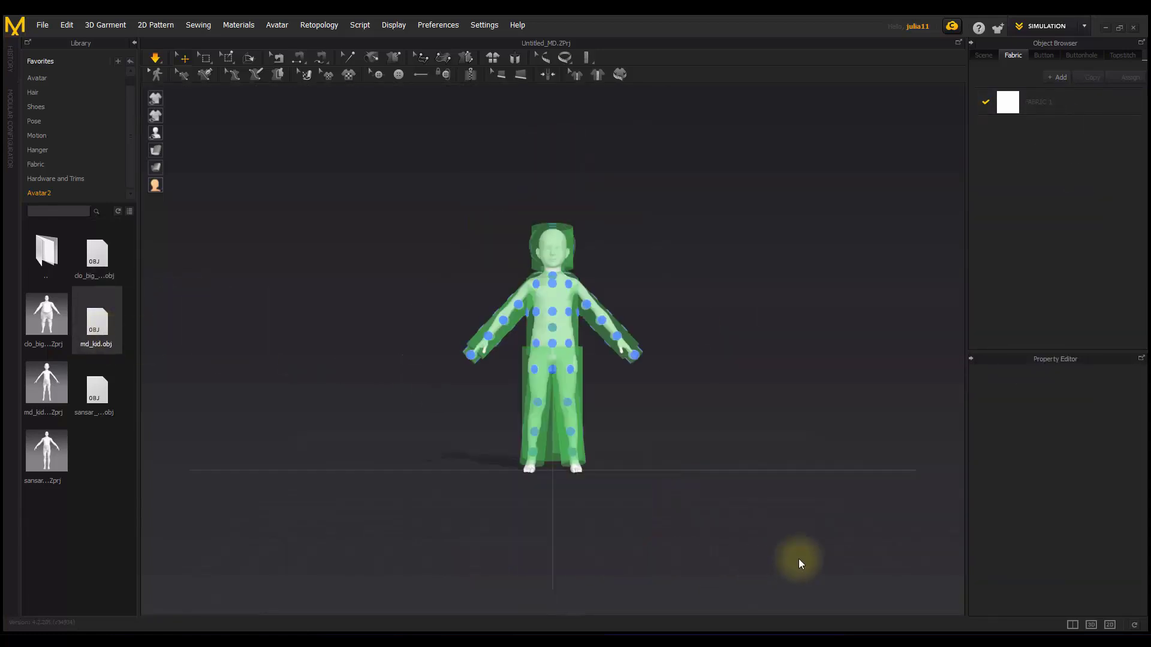
pyautogui.moveTo(791, 544); pyautogui.dragTo(753, 433, button='right')
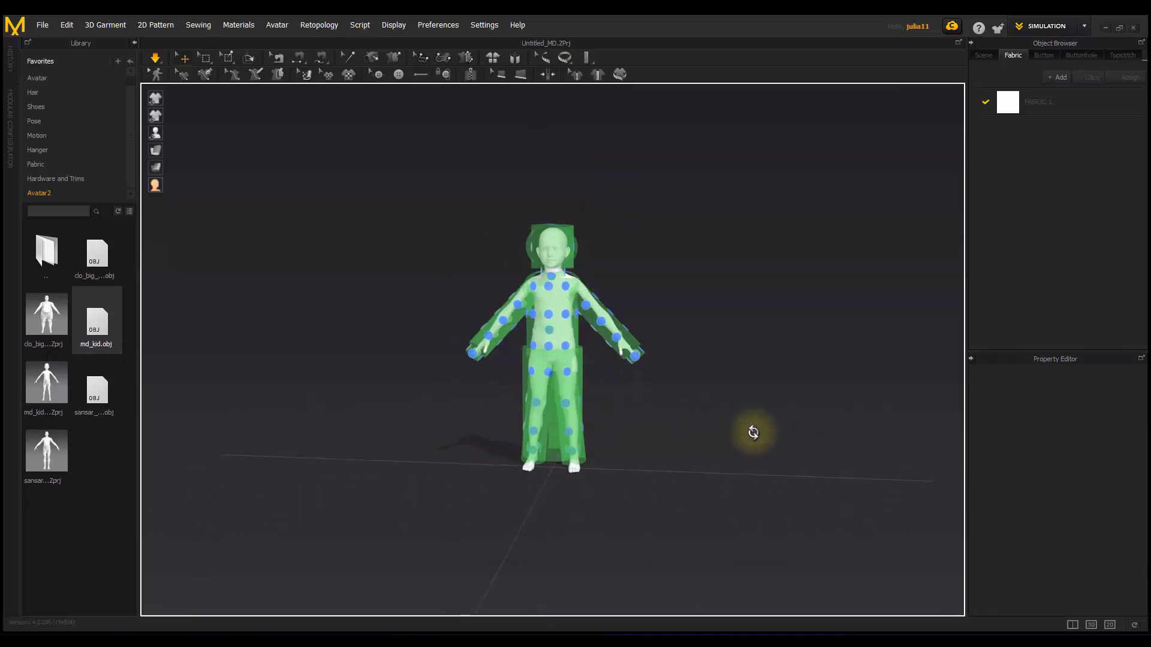
pyautogui.doubleClick(106, 397)
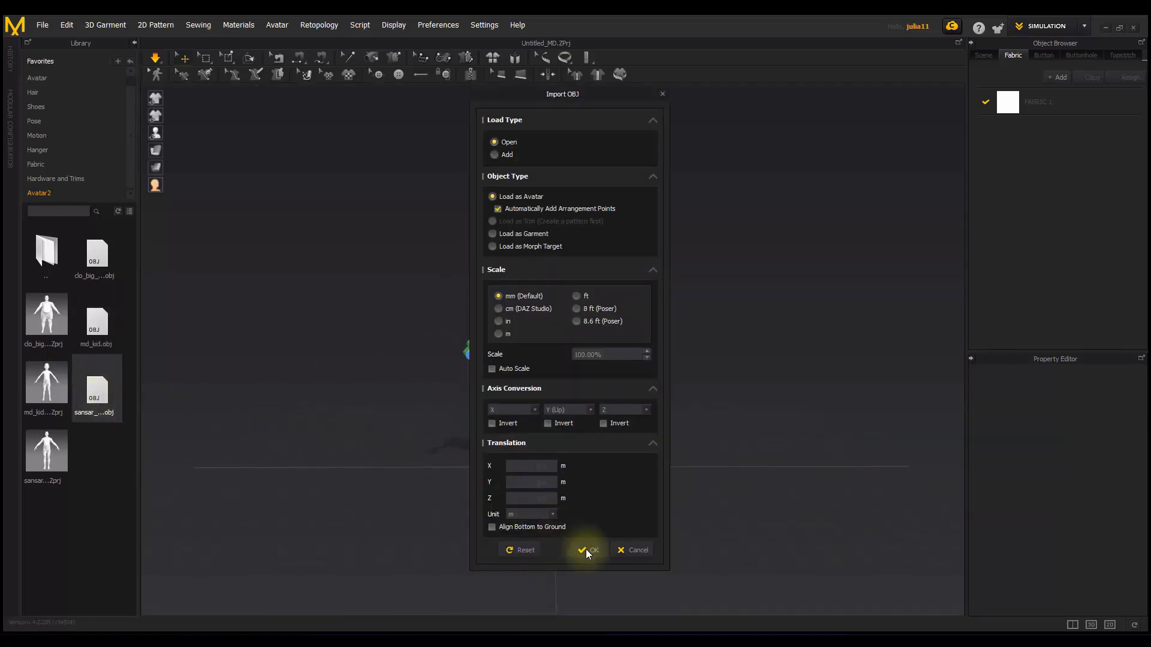
pyautogui.click(585, 549)
pyautogui.moveTo(673, 498)
pyautogui.mouseDown(button='right')
pyautogui.moveTo(359, 512)
pyautogui.moveTo(688, 508)
pyautogui.mouseUp(button='right')
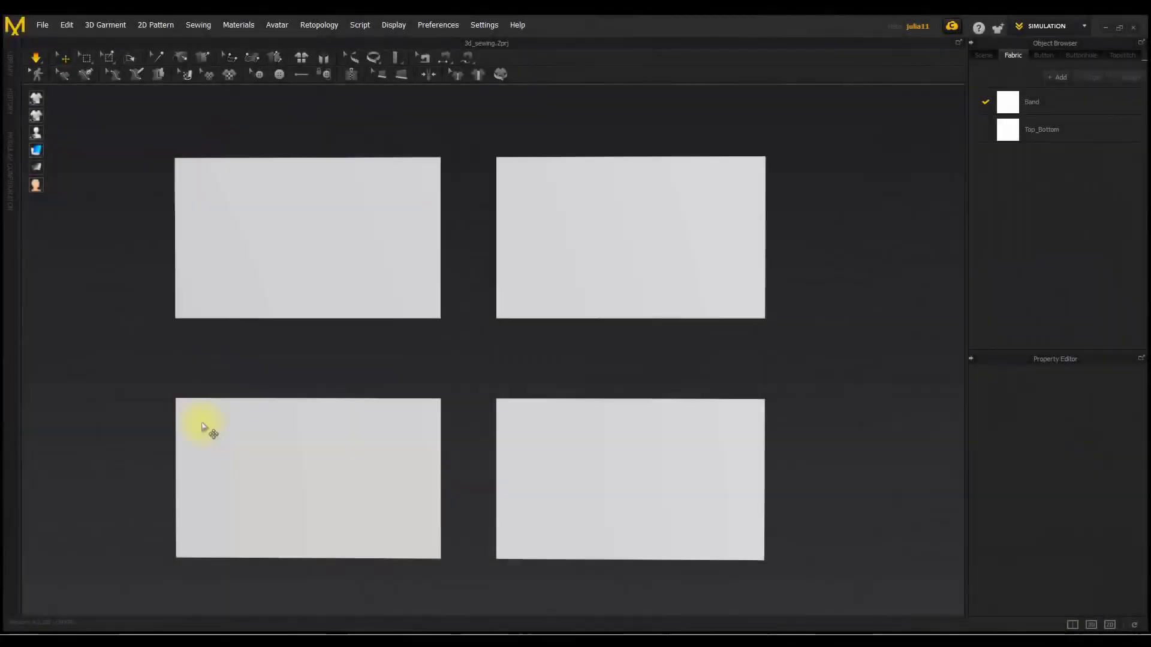
# Sew the facing edges of the upper two rectangles in 3D, and adjust the lower pair's sewing line along their facing edges.
pyautogui.click(425, 58)
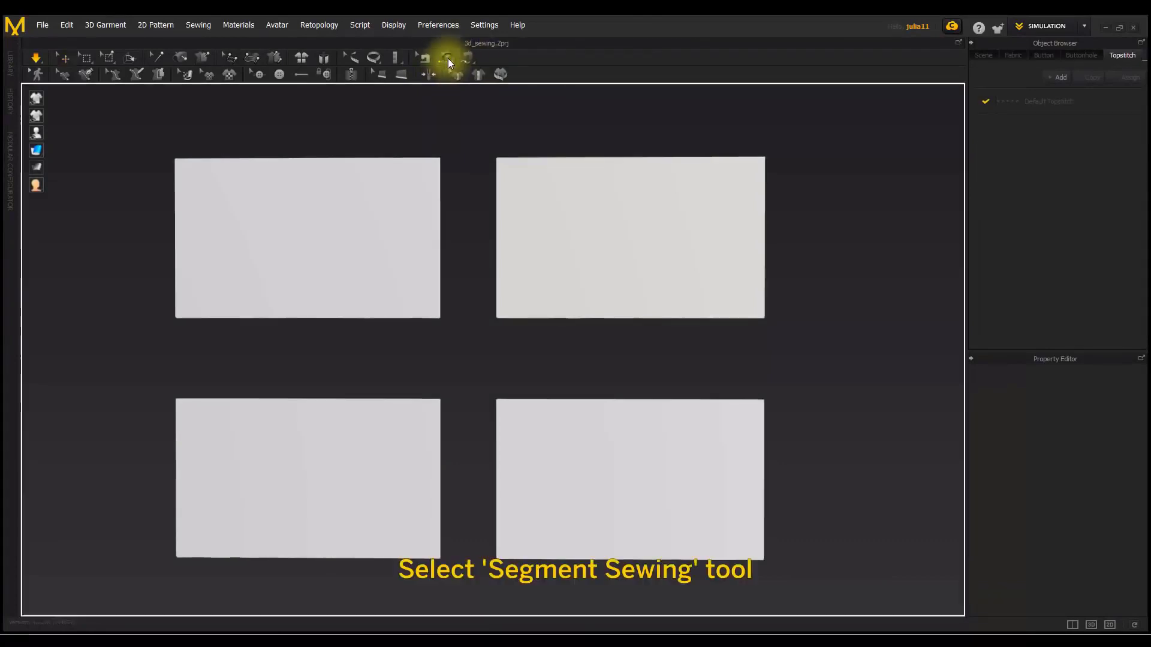
pyautogui.click(496, 183)
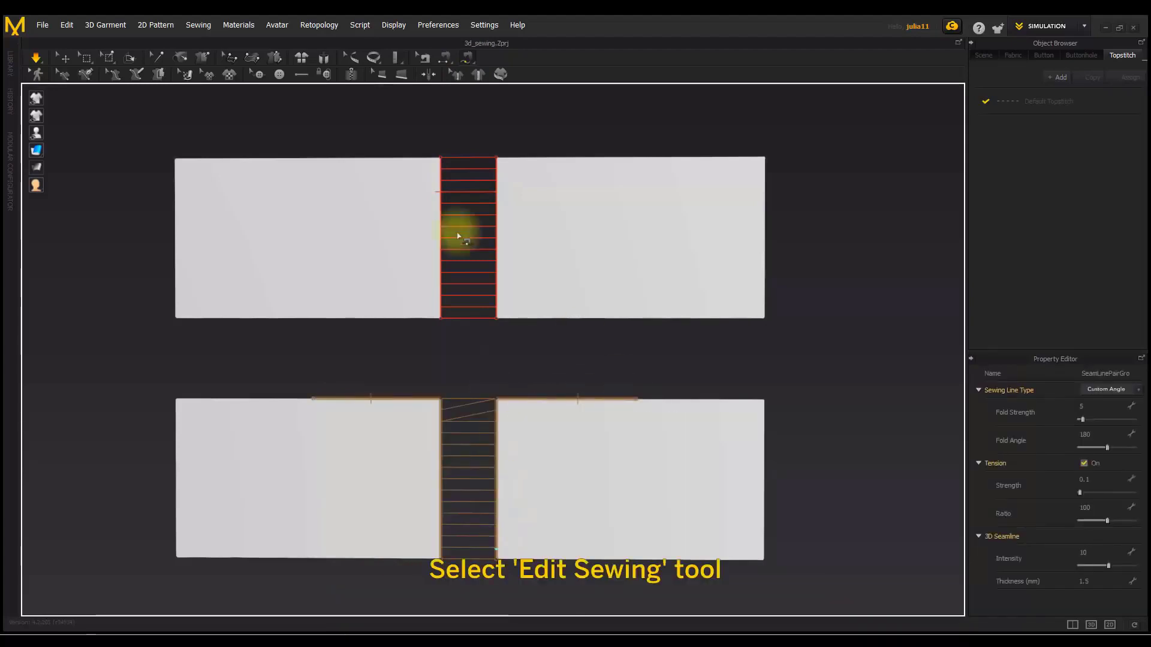
pyautogui.moveTo(606, 408); pyautogui.dragTo(501, 495)
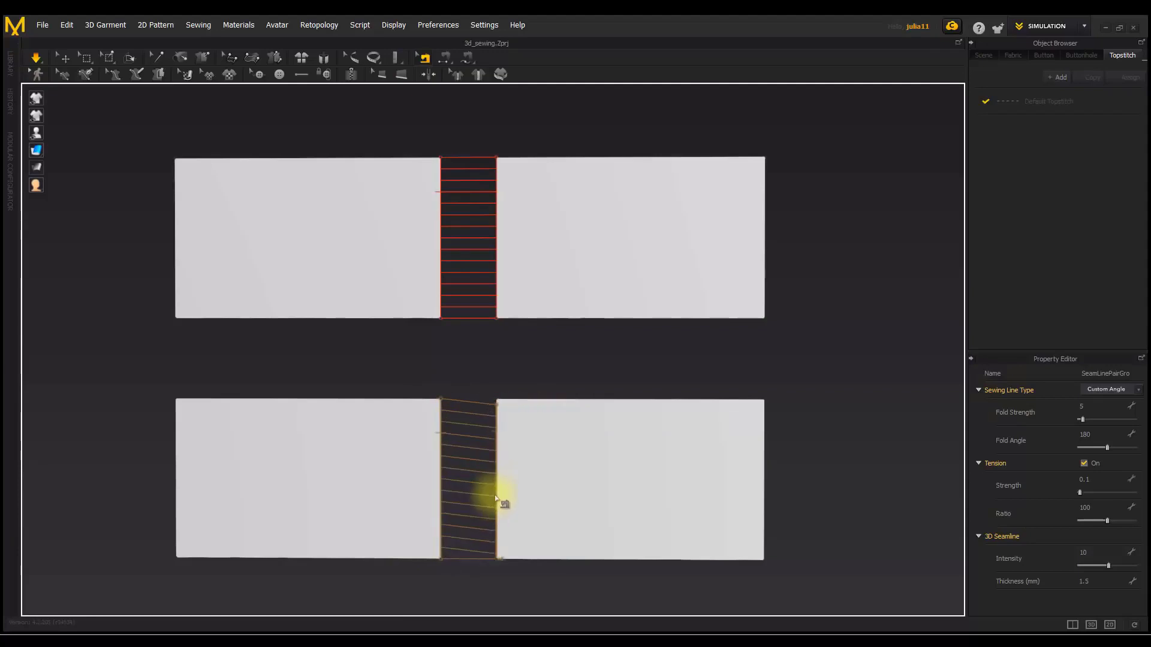
# Reverse the sewing direction between the upper two rectangles, and undo the reversal.
pyautogui.rightClick(499, 220)
pyautogui.click(538, 264)
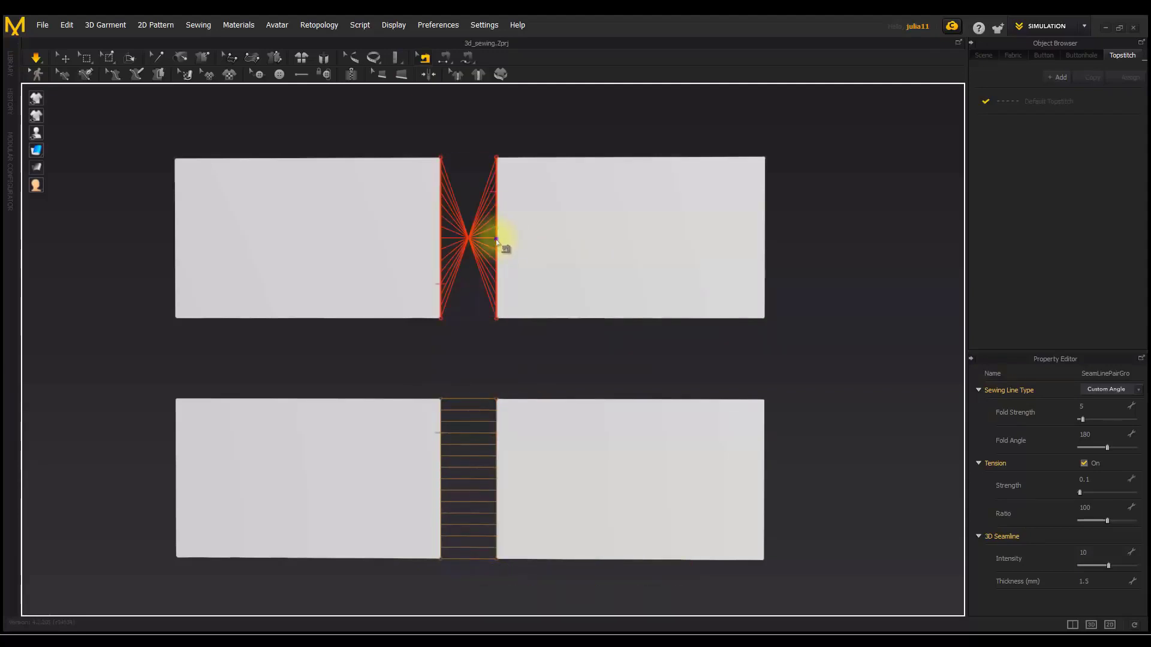
pyautogui.hotkey('ctrl', 'z')
# Create 1:N segment sewing from the long rectangle's lower edge to the upper edges of the three rectangles beneath it.
pyautogui.moveTo(522, 550); pyautogui.dragTo(586, 236, button='middle')
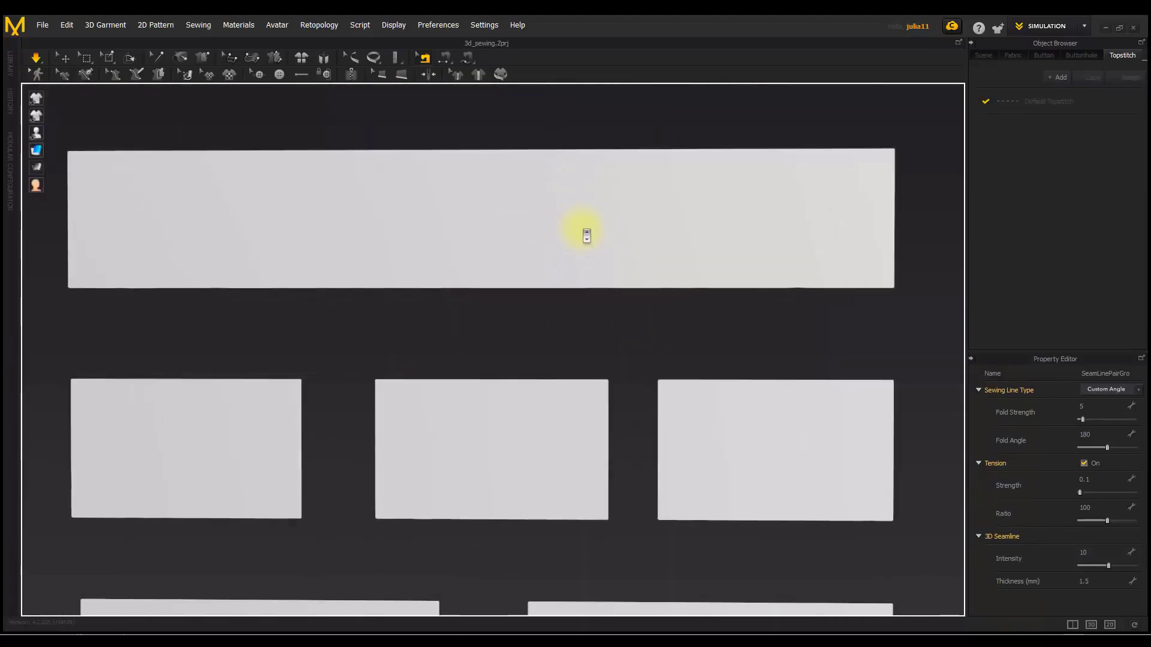
pyautogui.click(444, 57)
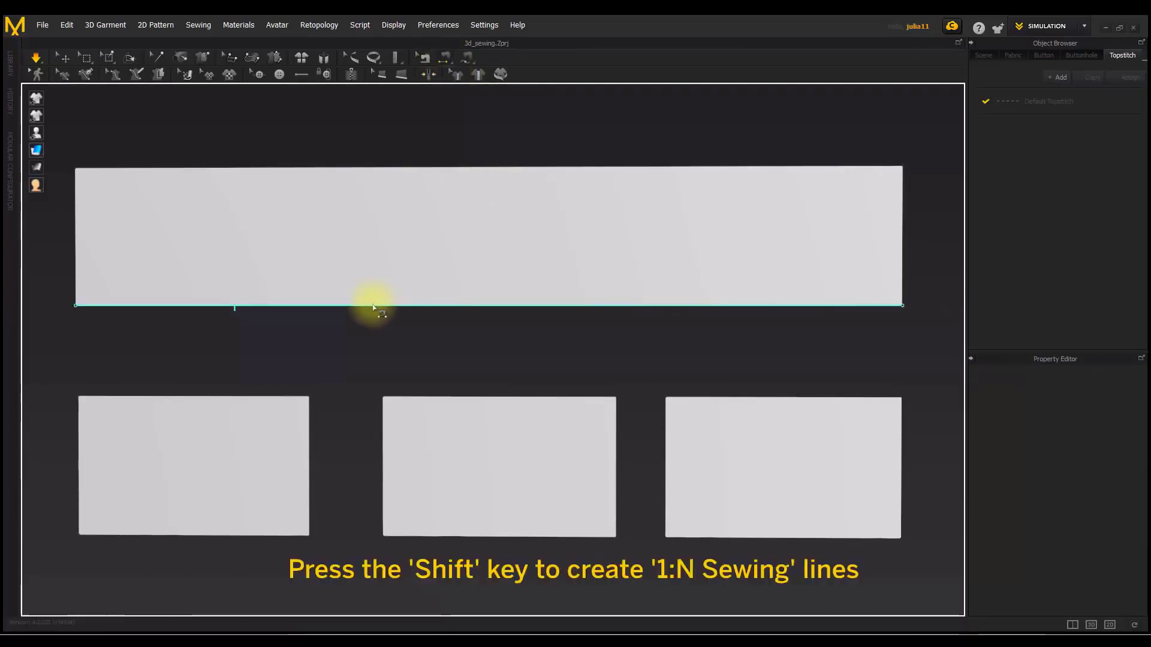
pyautogui.click(372, 308)
pyautogui.keyDown('shift'); pyautogui.click(713, 397); pyautogui.keyUp('shift')
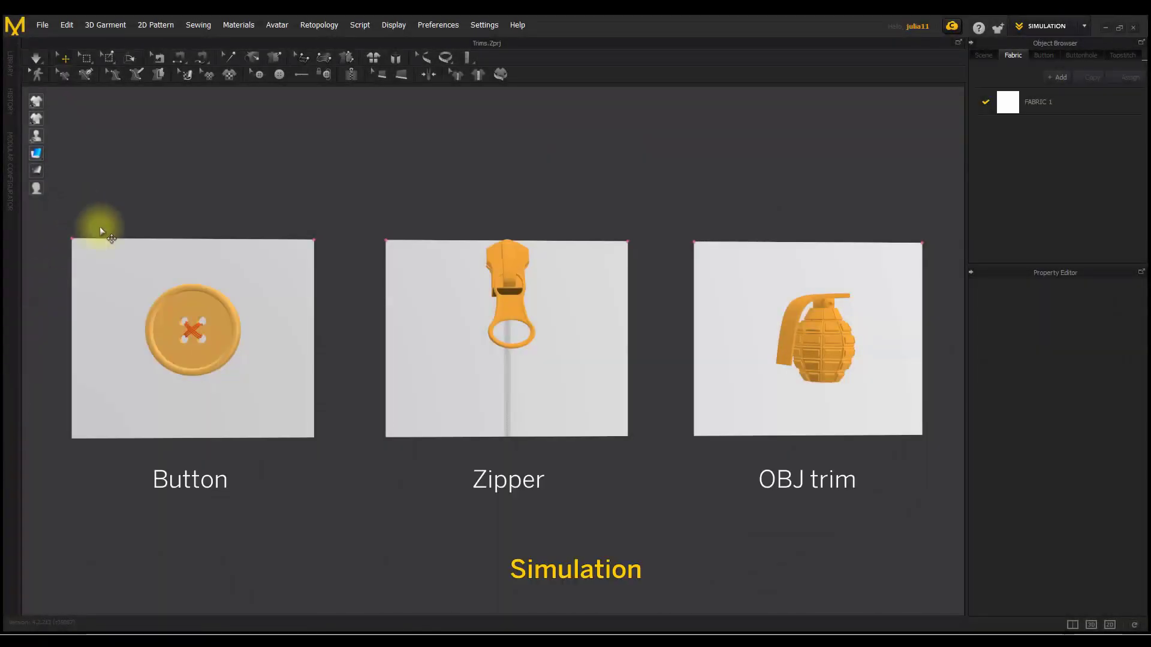
# Start the simulation of the trim samples and set the weight of Button_orange to 30 g.
pyautogui.click(37, 62)
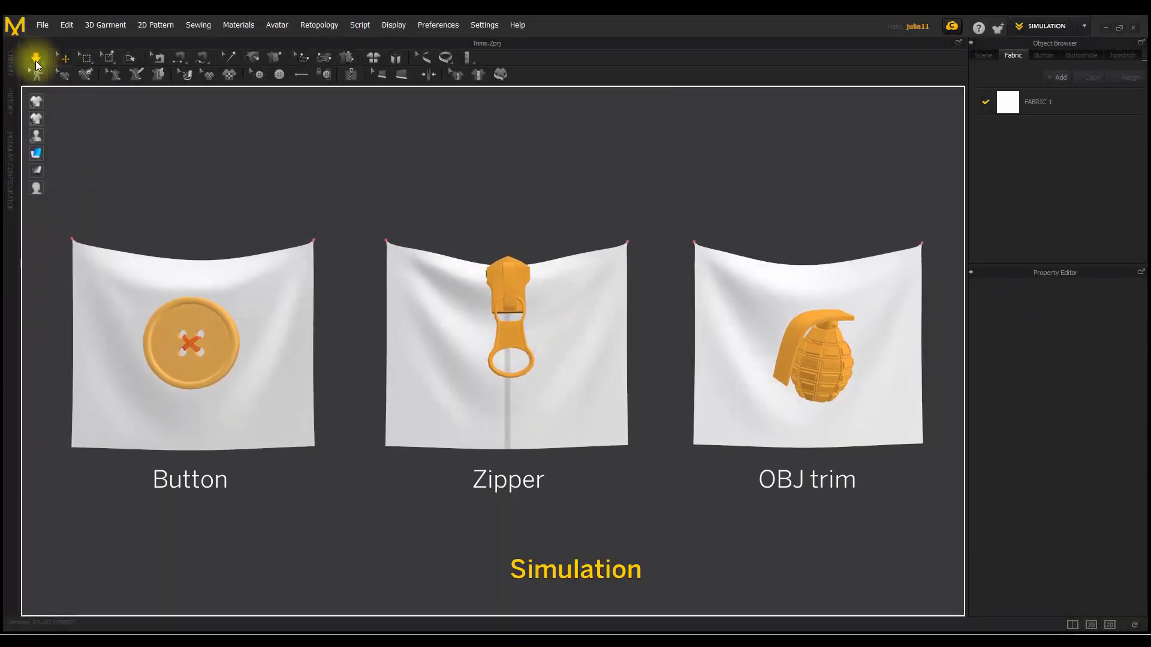
pyautogui.click(1044, 55)
pyautogui.click(1045, 128)
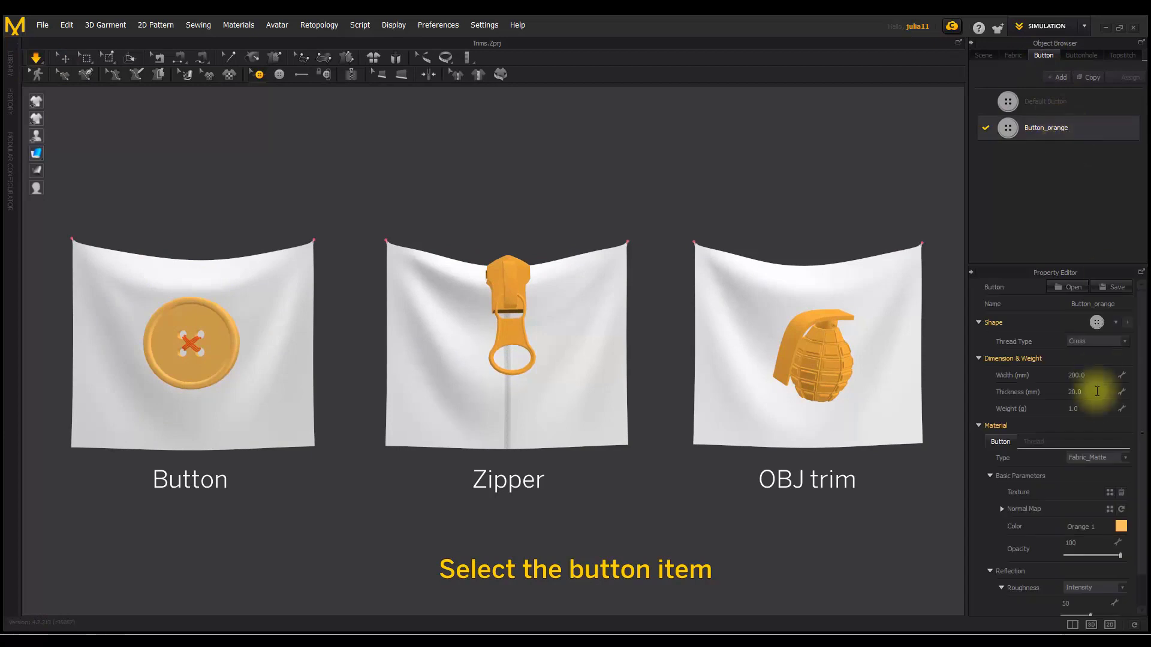
pyautogui.click(1105, 409)
pyautogui.write('30')
pyautogui.press('Return')
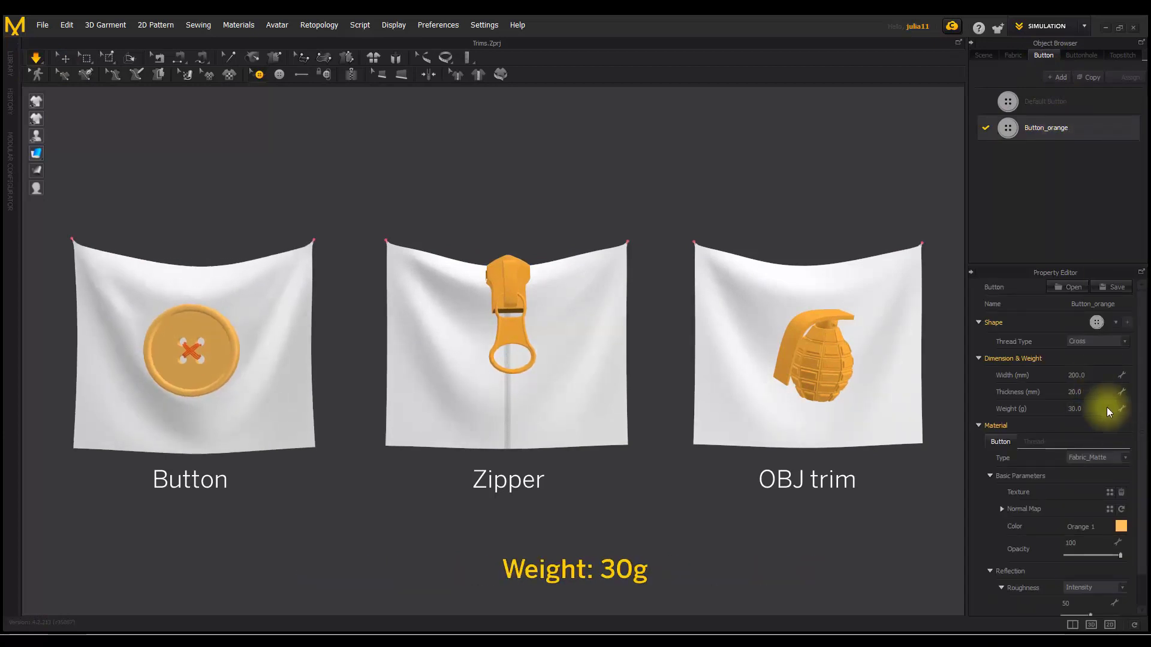
# Apply a weight of 100 g to the orange button, and set its weight back to 1 g.
pyautogui.press('Return')
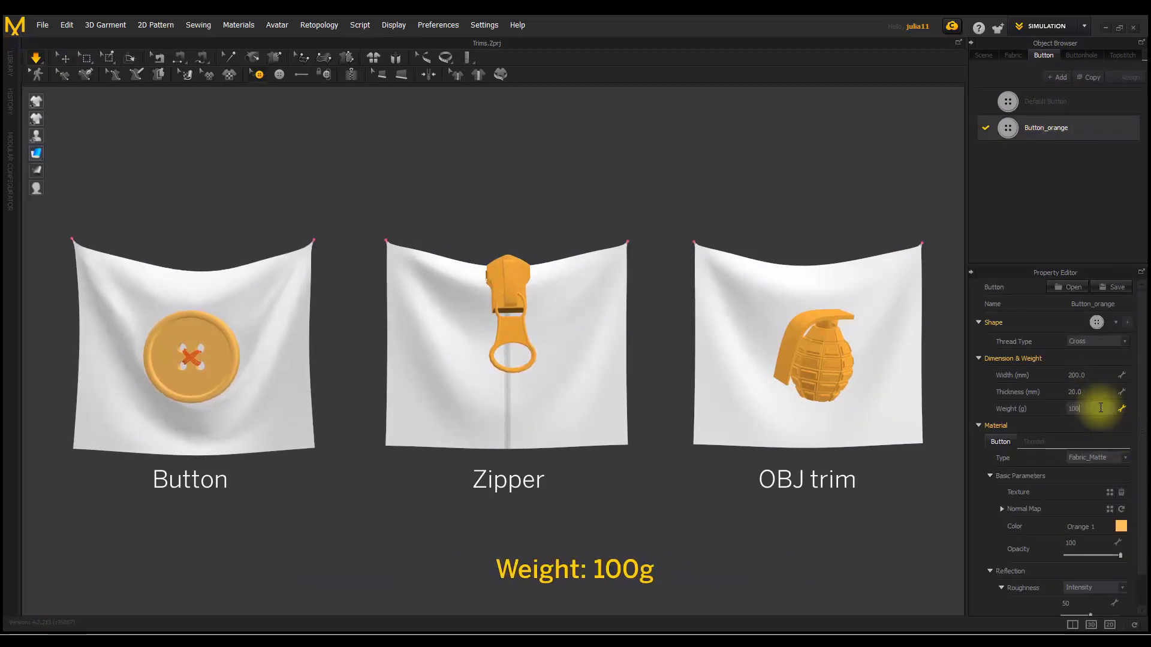
pyautogui.press('BackSpace')
pyautogui.press('BackSpace')
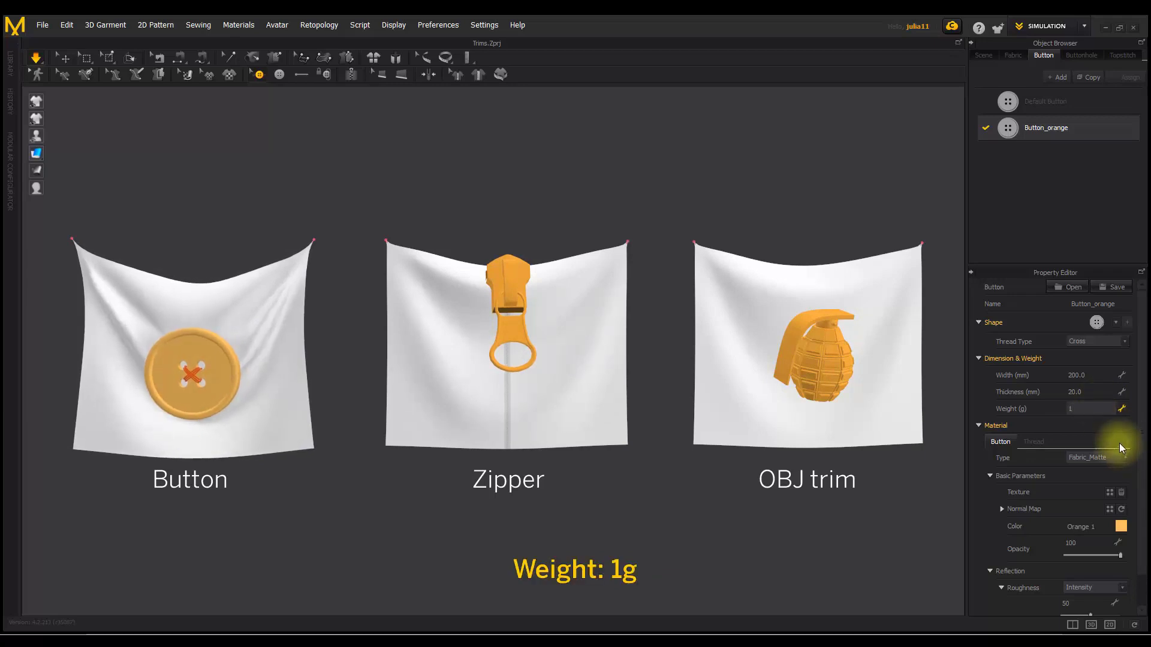
pyautogui.press('Return')
# Select the zipper slider and set its weight to 30 g while the simulation runs.
pyautogui.click(423, 189)
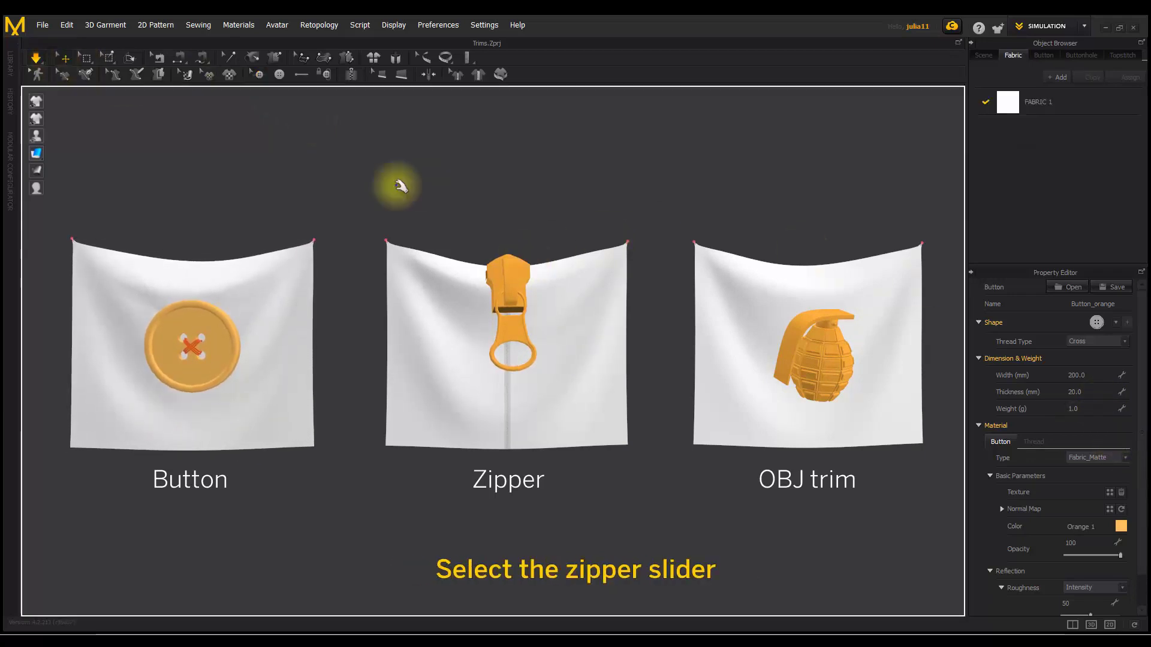
pyautogui.click(522, 272)
pyautogui.click(1107, 411)
pyautogui.write('30')
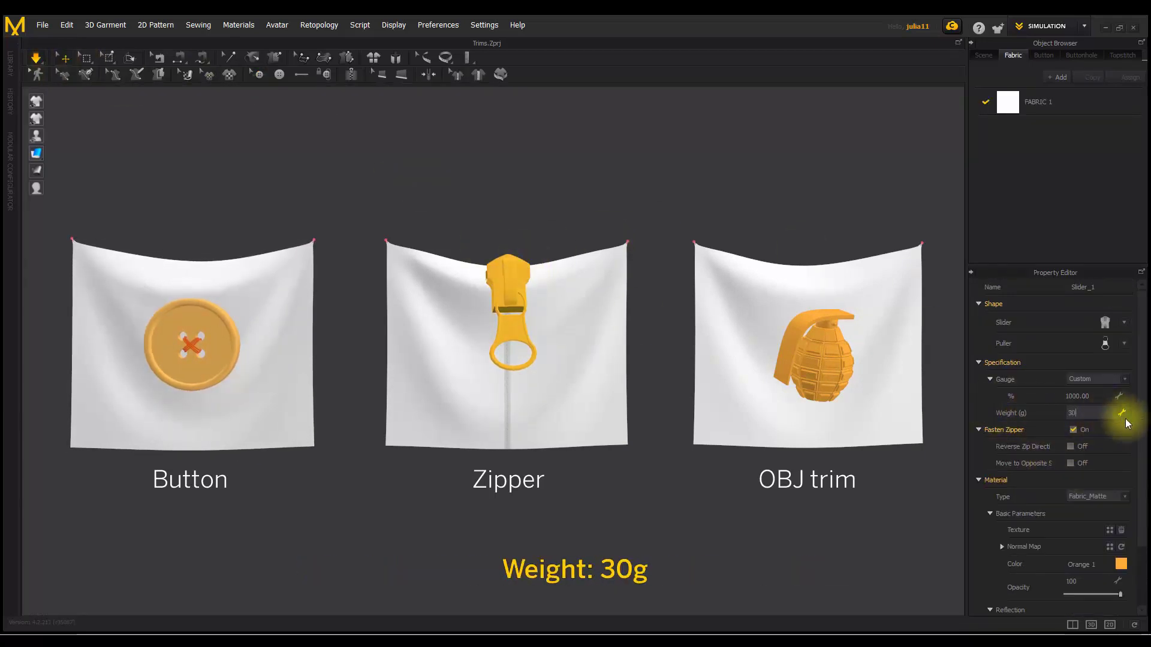
pyautogui.press('Return')
# Set the zipper slider's weight to 50 g, and return it to 1 g.
pyautogui.click(1106, 412)
pyautogui.write('50')
pyautogui.press('Return')
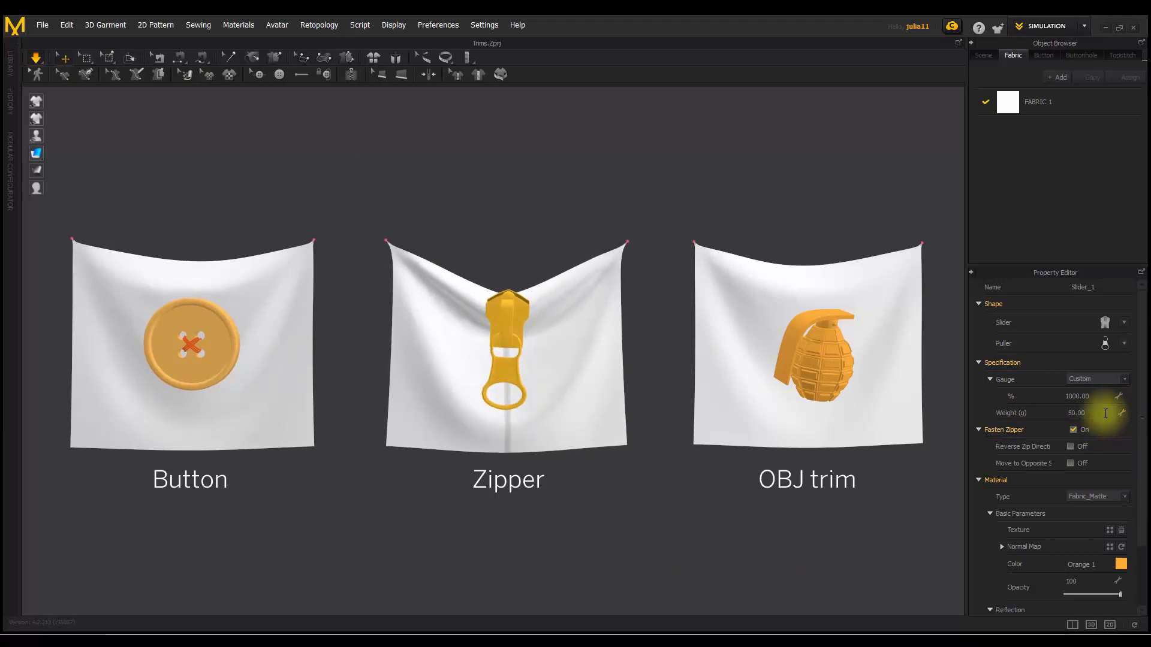
pyautogui.write('1')
pyautogui.press('Return')
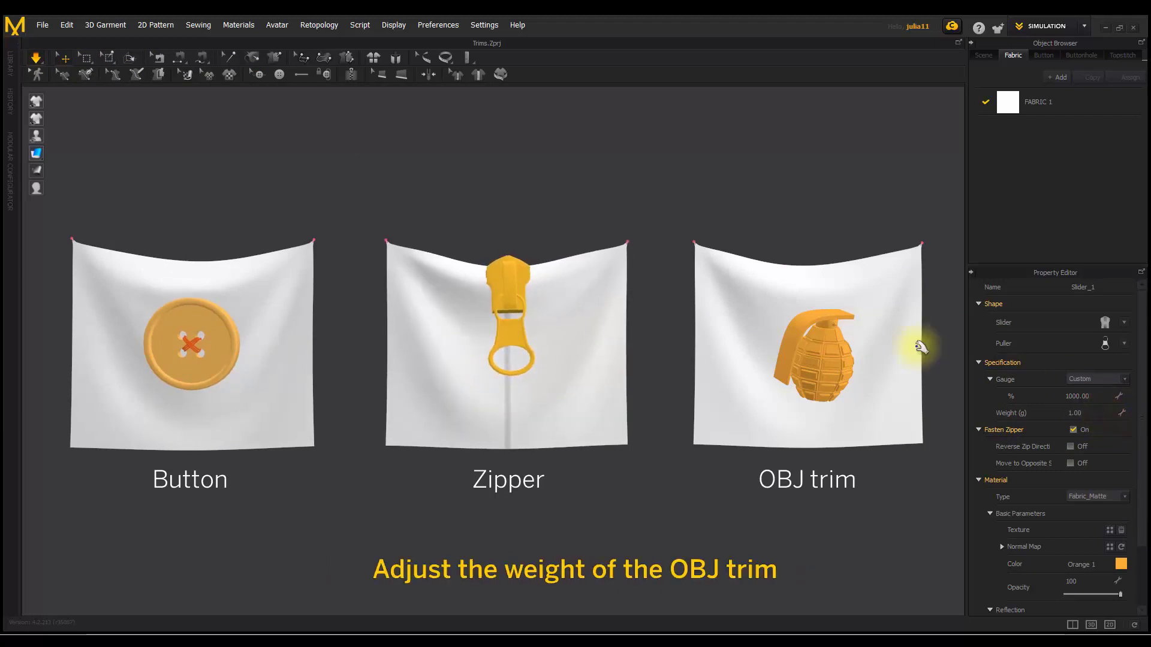
# Select the grenade OBJ trim and set its weight to 30 g, followed by 50 g.
pyautogui.click(845, 367)
pyautogui.click(1108, 411)
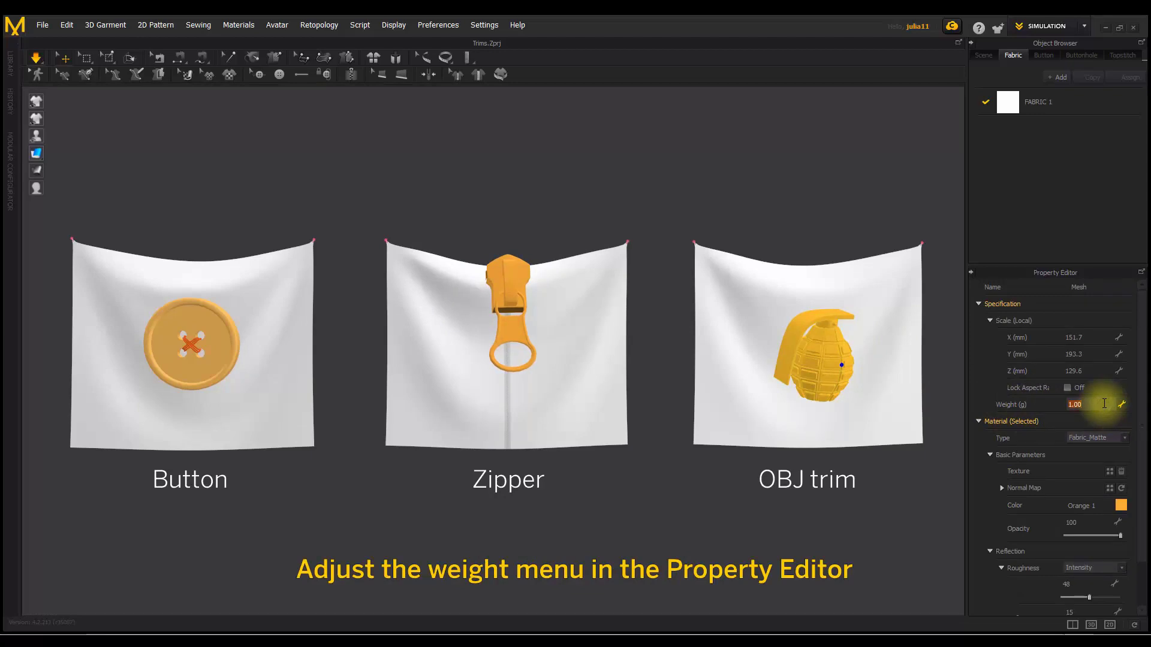
pyautogui.write('30')
pyautogui.press('Return')
pyautogui.write('50')
pyautogui.press('Return')
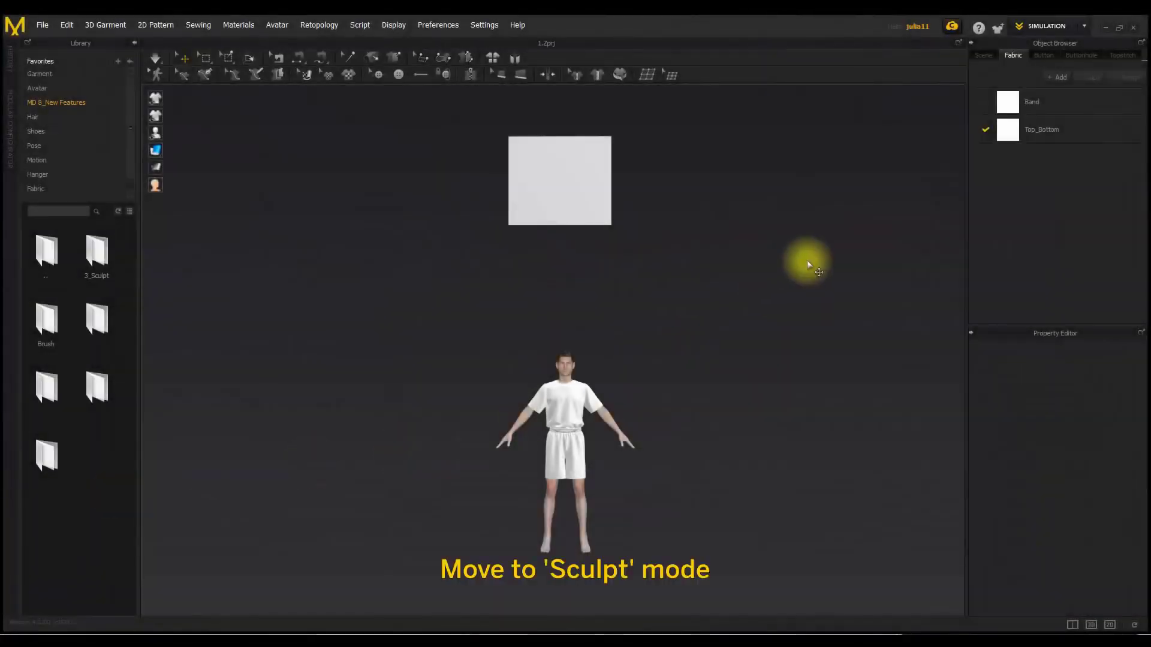
# Switch to Sculpt mode and sculpt strokes on the upper part of the square pattern with the Sculpt brush.
pyautogui.click(1026, 26)
pyautogui.click(1059, 139)
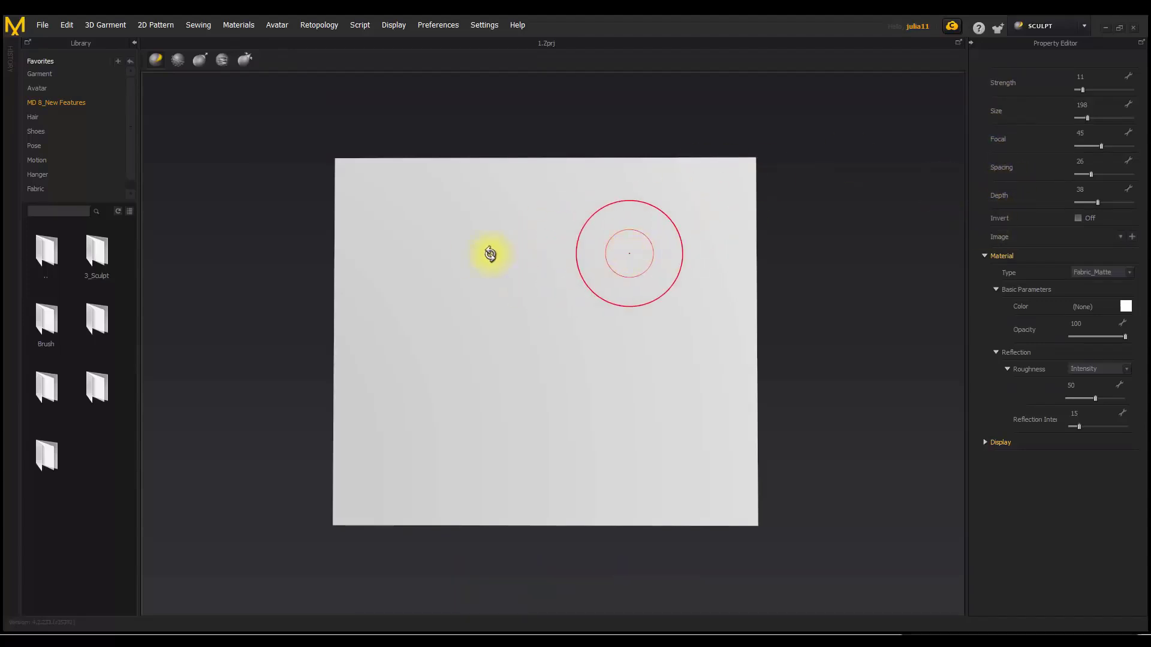
pyautogui.press('b')
pyautogui.moveTo(435, 300)
pyautogui.mouseDown()
pyautogui.moveTo(417, 300)
pyautogui.moveTo(452, 323)
pyautogui.moveTo(421, 297)
pyautogui.moveTo(417, 269)
pyautogui.moveTo(430, 298)
pyautogui.moveTo(402, 298)
pyautogui.mouseUp()
pyautogui.click(366, 229)
pyautogui.click(385, 226)
pyautogui.click(410, 225)
pyautogui.click(435, 226)
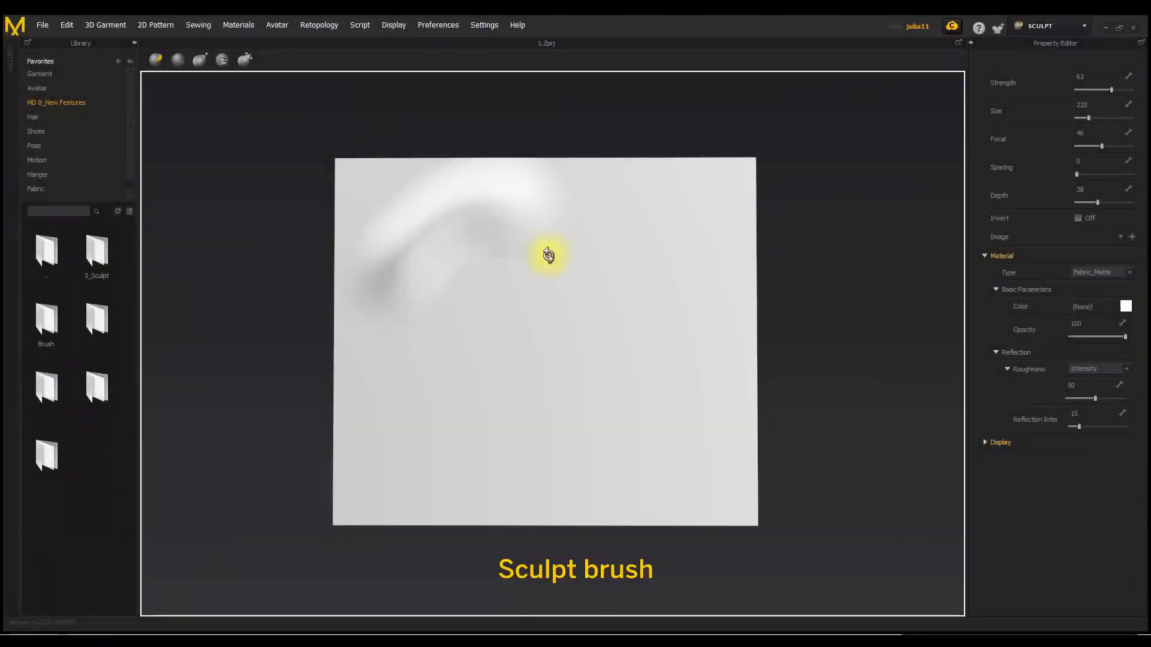
# Turn on Invert for the Sculpt brush and sculpt a winding inverted stroke across the square pattern.
pyautogui.moveTo(694, 398)
pyautogui.mouseDown(button='right')
pyautogui.moveTo(354, 341)
pyautogui.moveTo(341, 353)
pyautogui.moveTo(248, 340)
pyautogui.moveTo(318, 339)
pyautogui.mouseUp(button='right')
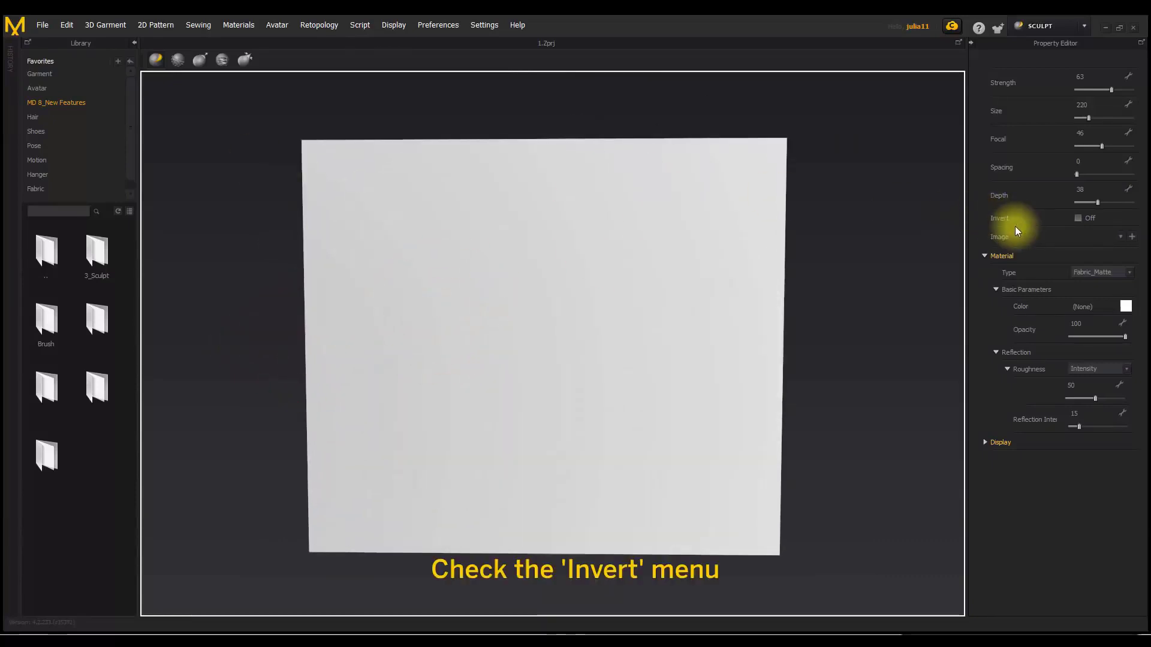
pyautogui.click(1078, 218)
pyautogui.moveTo(362, 272)
pyautogui.mouseDown()
pyautogui.moveTo(663, 260)
pyautogui.moveTo(555, 306)
pyautogui.mouseUp()
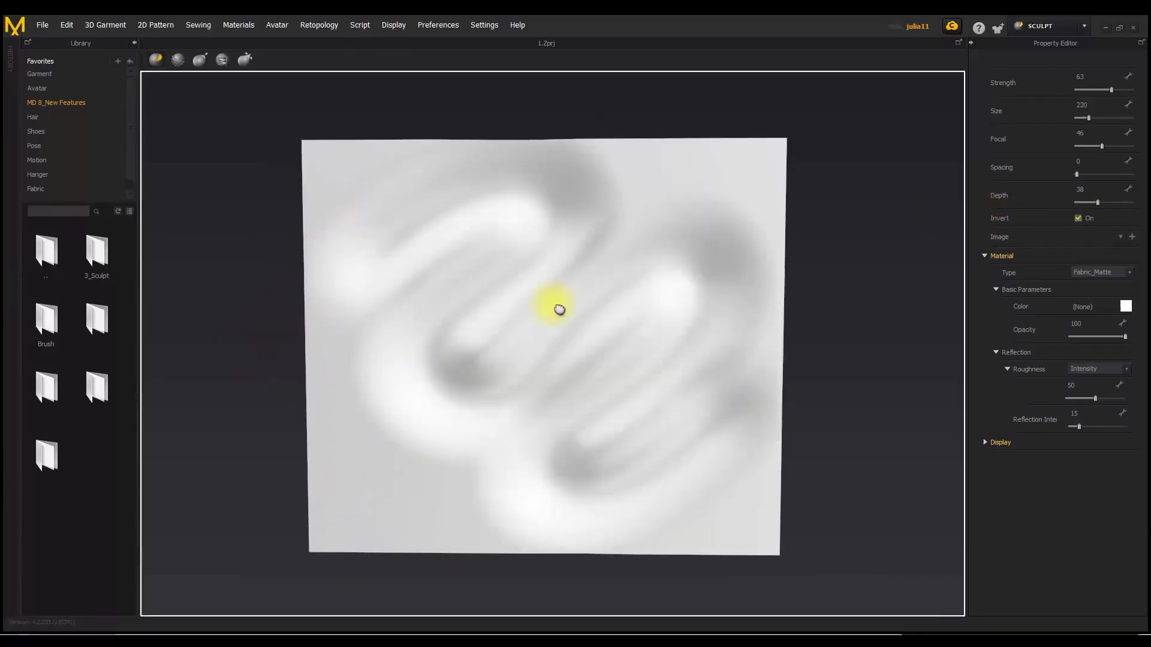
# Turn on the Double Side display option and view the sculpted pattern from both sides.
pyautogui.moveTo(554, 306)
pyautogui.mouseDown(button='right')
pyautogui.moveTo(510, 378)
pyautogui.moveTo(367, 367)
pyautogui.moveTo(612, 352)
pyautogui.moveTo(647, 367)
pyautogui.mouseUp(button='right')
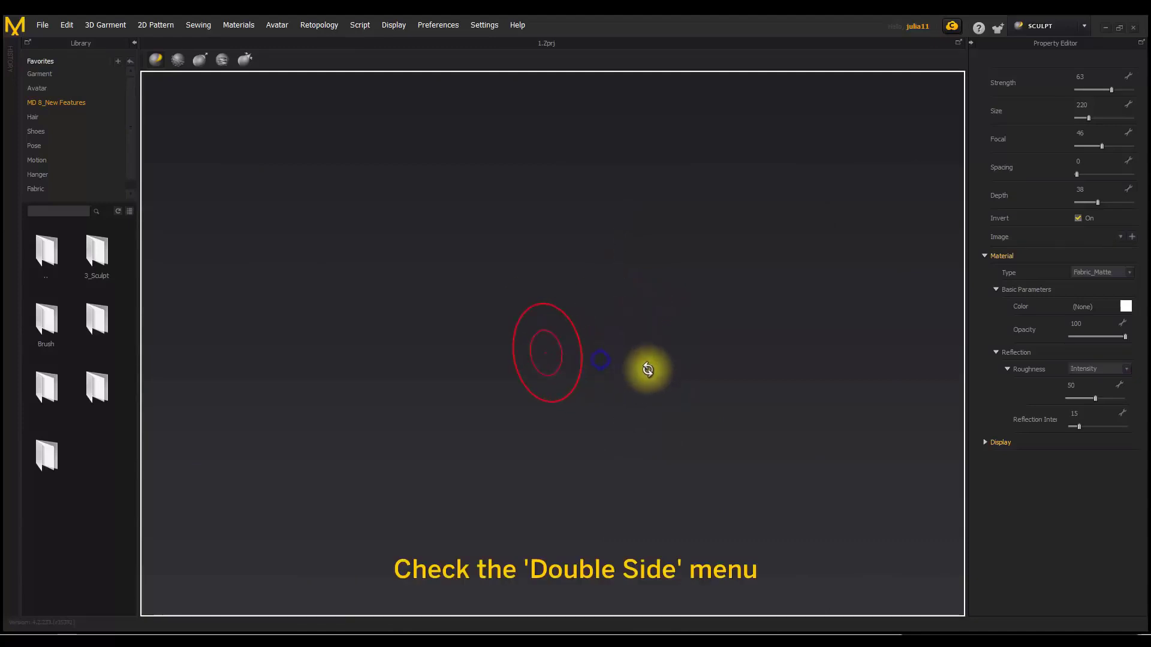
pyautogui.click(986, 442)
pyautogui.click(1074, 459)
pyautogui.moveTo(779, 371)
pyautogui.mouseDown(button='right')
pyautogui.moveTo(359, 360)
pyautogui.moveTo(530, 385)
pyautogui.moveTo(480, 380)
pyautogui.moveTo(563, 197)
pyautogui.moveTo(598, 308)
pyautogui.mouseUp(button='right')
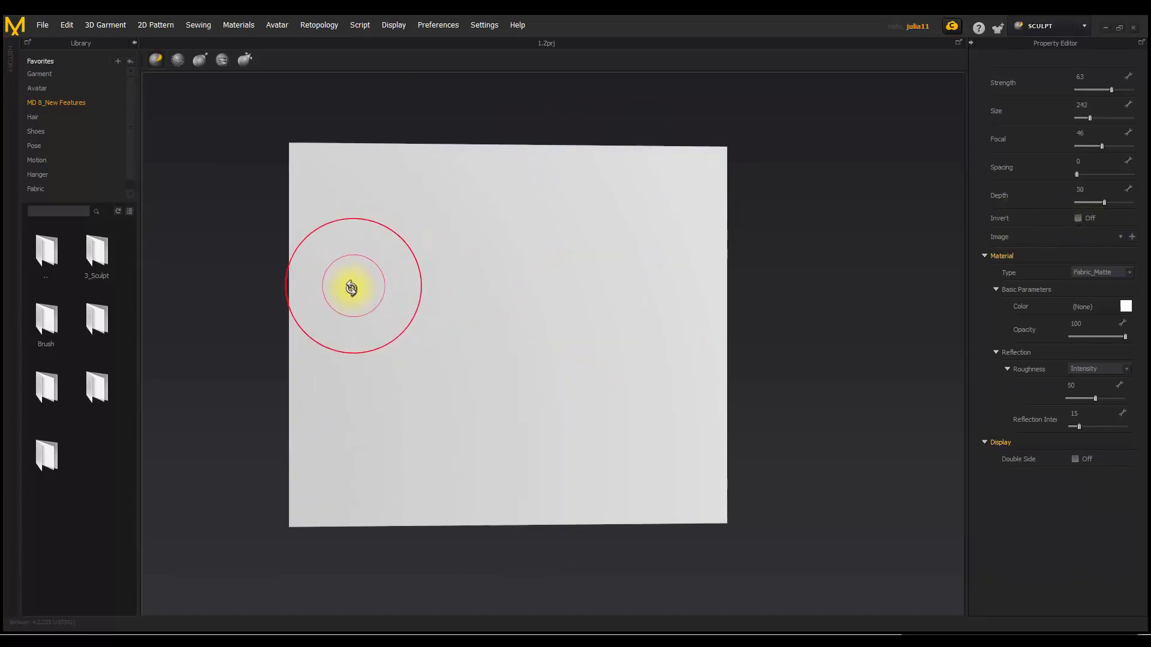
# Sculpt a winding ridge with brush size 242 and depth 50, and even out its inner folds with the third brush at strength 17.
pyautogui.moveTo(351, 289)
pyautogui.mouseDown()
pyautogui.moveTo(447, 451)
pyautogui.moveTo(641, 311)
pyautogui.mouseUp()
pyautogui.click(200, 60)
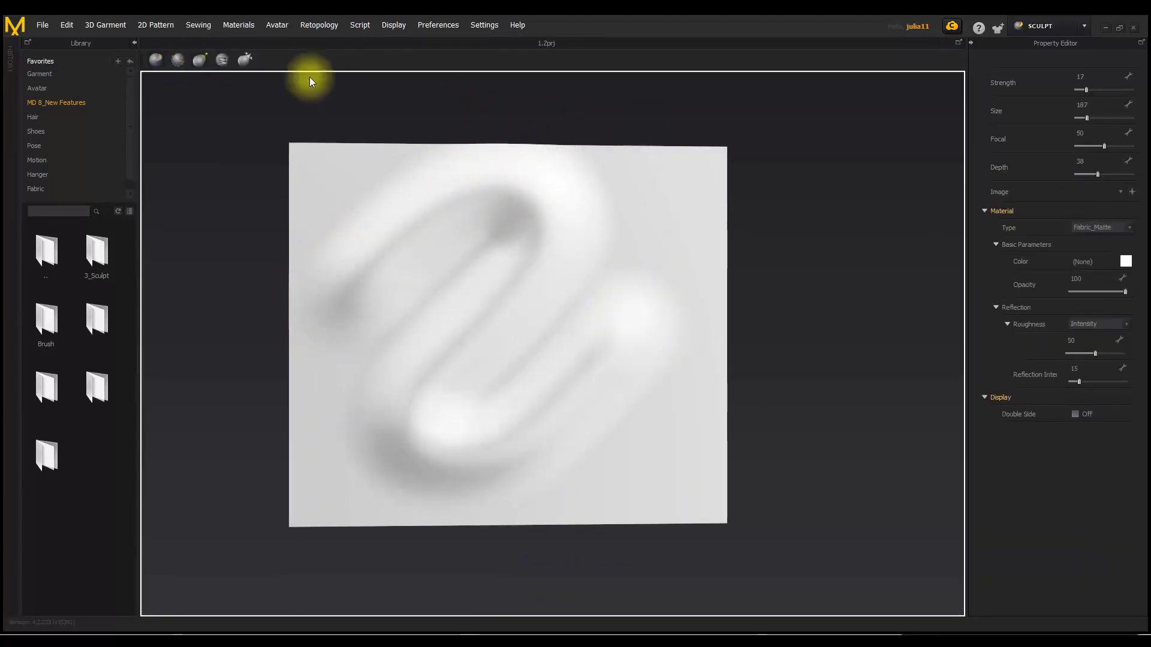
pyautogui.moveTo(558, 360); pyautogui.dragTo(523, 407)
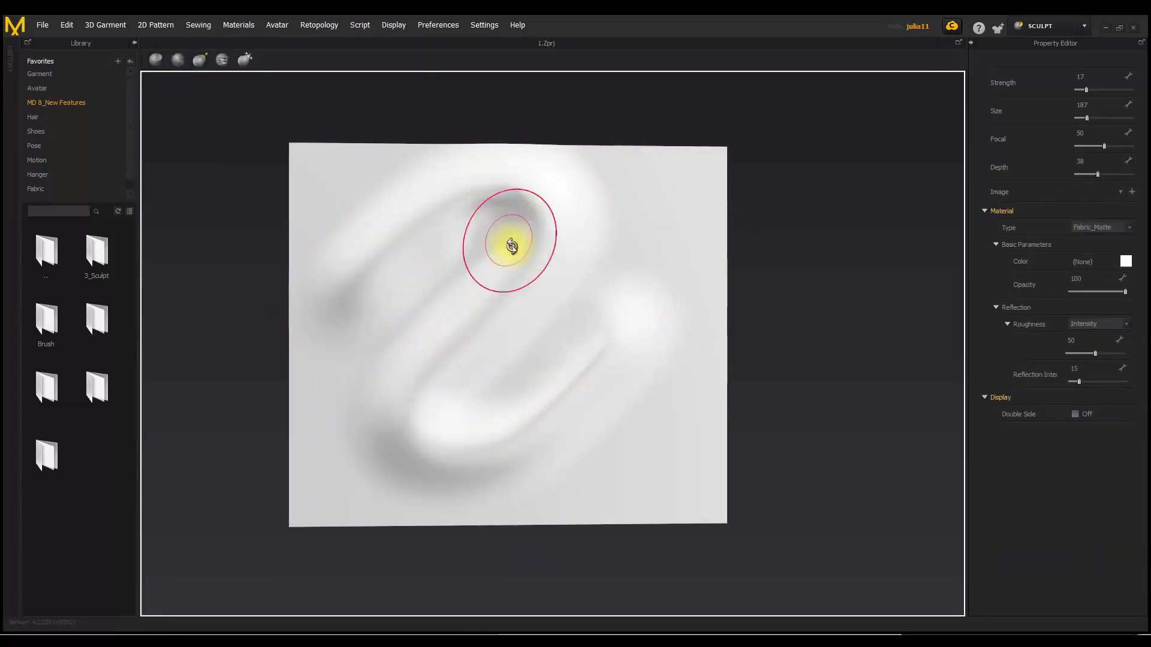
# Pinch the winding ridge's edges with the Pinch brush at strength 37 and size 121, and soften the relief with the second brush at strength 71.
pyautogui.moveTo(545, 226); pyautogui.dragTo(737, 200, button='right')
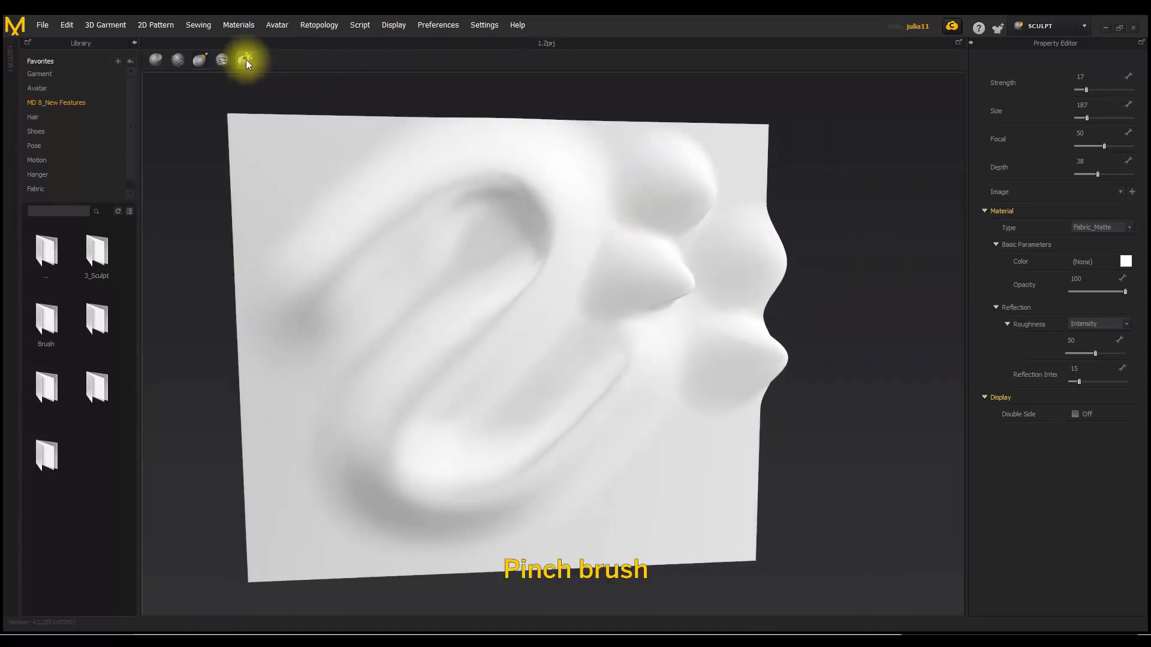
pyautogui.click(245, 60)
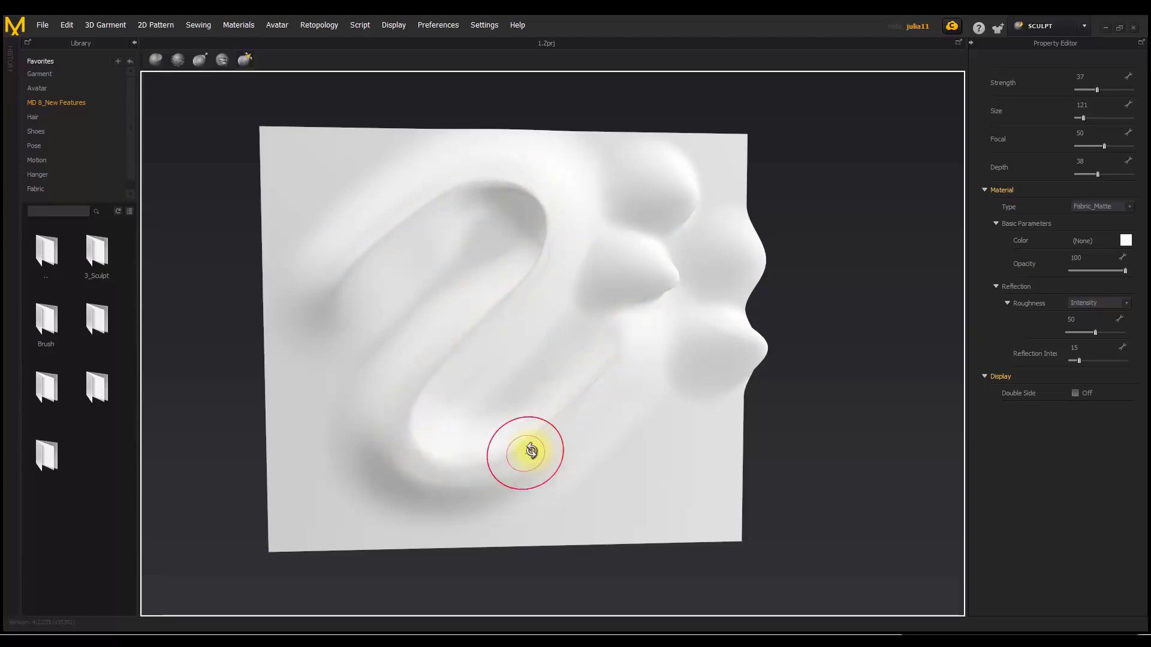
pyautogui.click(178, 59)
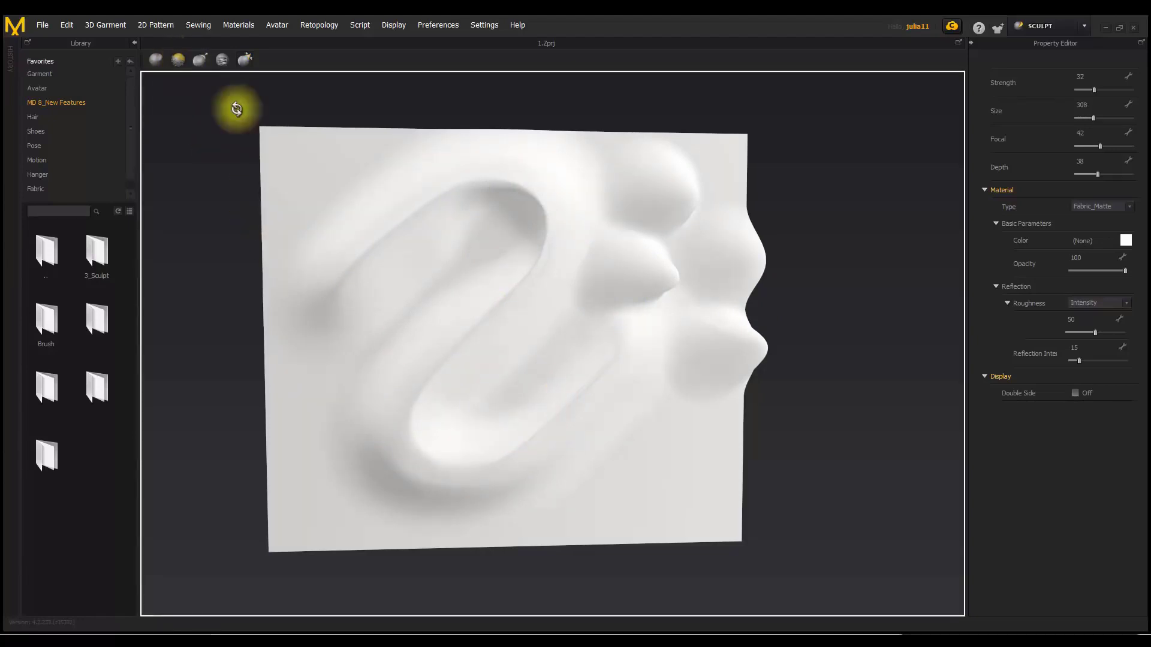
pyautogui.moveTo(529, 198); pyautogui.dragTo(421, 383)
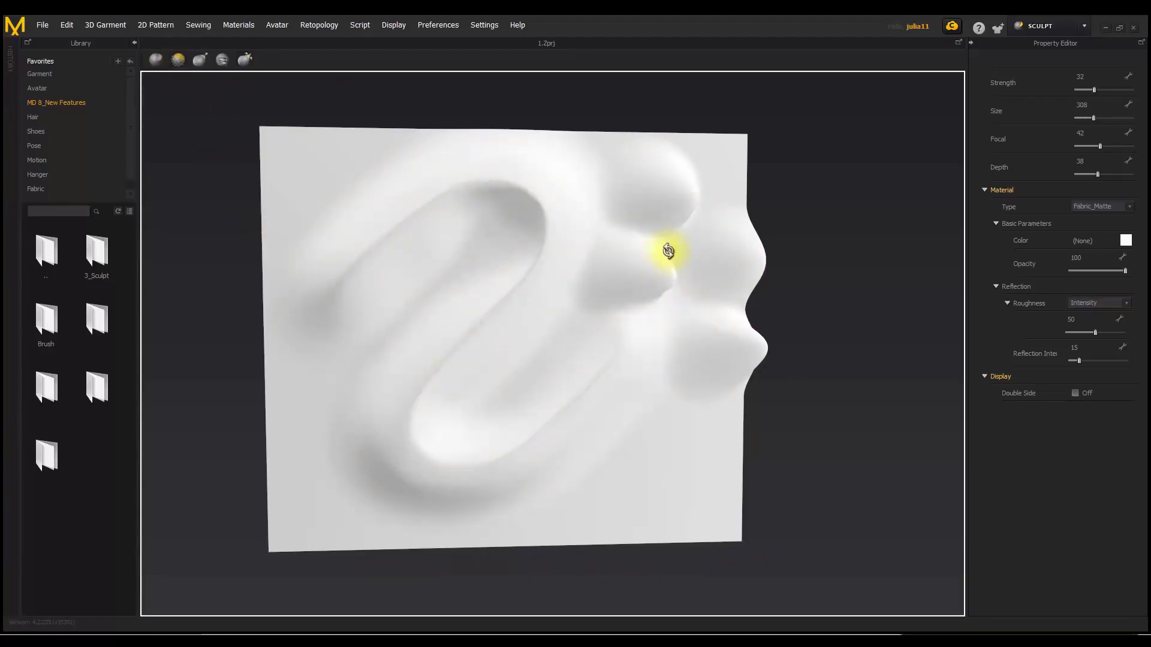
pyautogui.moveTo(748, 362); pyautogui.dragTo(556, 375, button='right')
pyautogui.moveTo(653, 292); pyautogui.dragTo(540, 211, button='right')
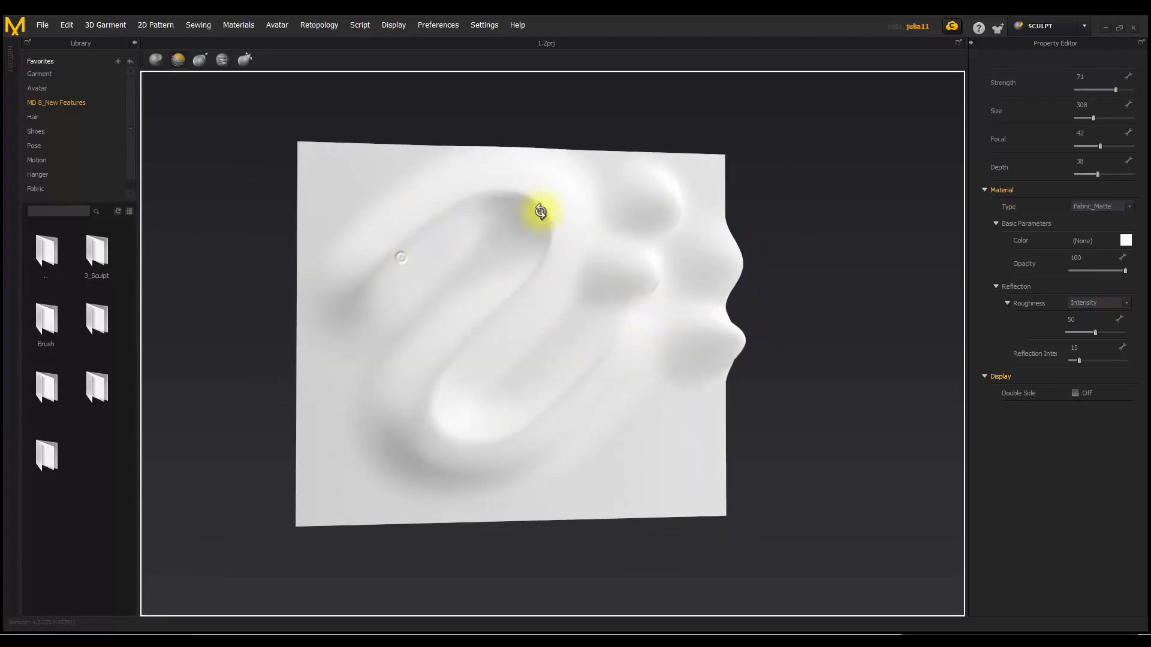
pyautogui.moveTo(587, 287)
pyautogui.mouseDown()
pyautogui.moveTo(689, 282)
pyautogui.moveTo(552, 293)
pyautogui.moveTo(484, 221)
pyautogui.mouseUp()
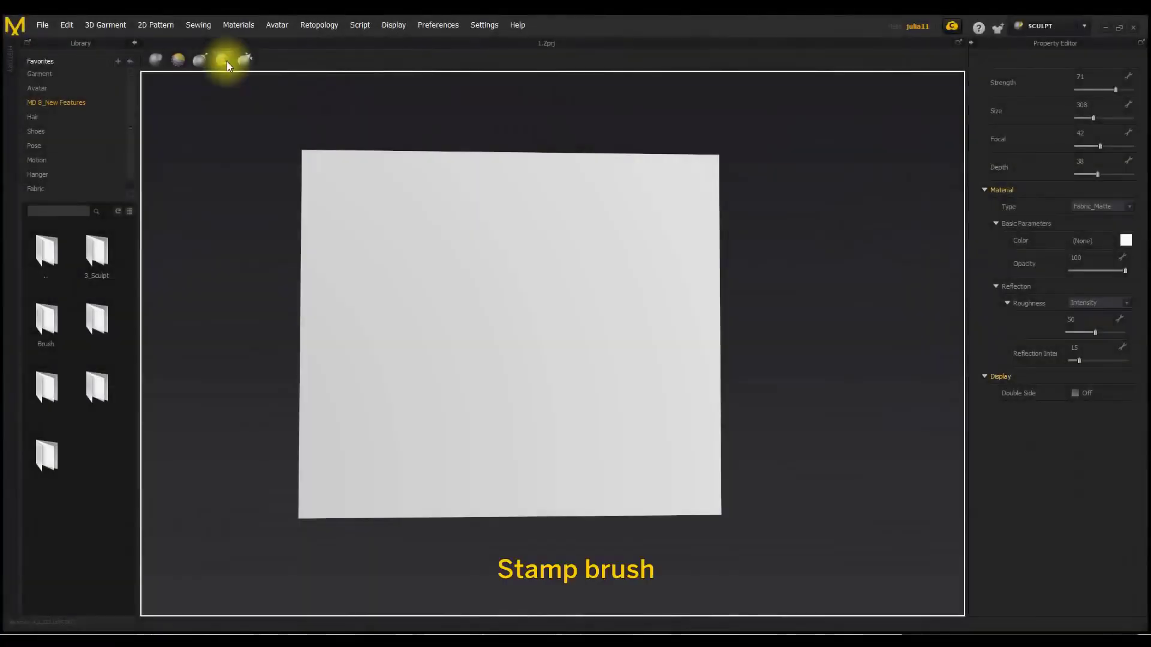
# Switch to the Stamp brush, set its strength to 30 and size to 286, and open the brush image presets.
pyautogui.click(223, 58)
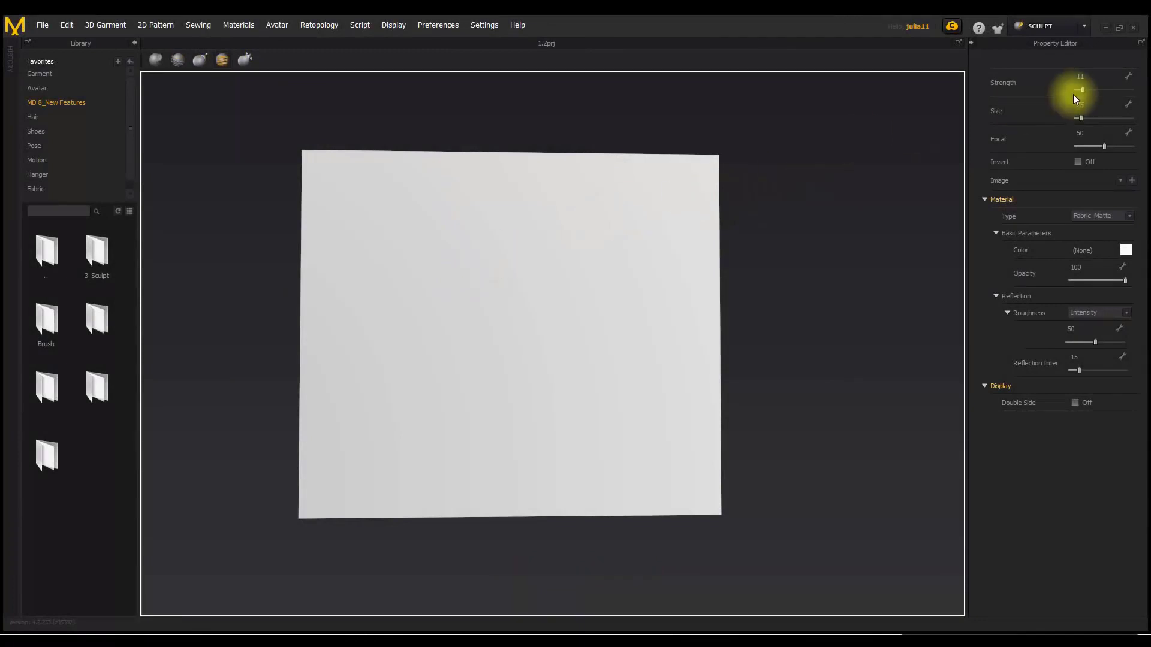
pyautogui.moveTo(1081, 118); pyautogui.dragTo(1093, 89)
pyautogui.click(1118, 180)
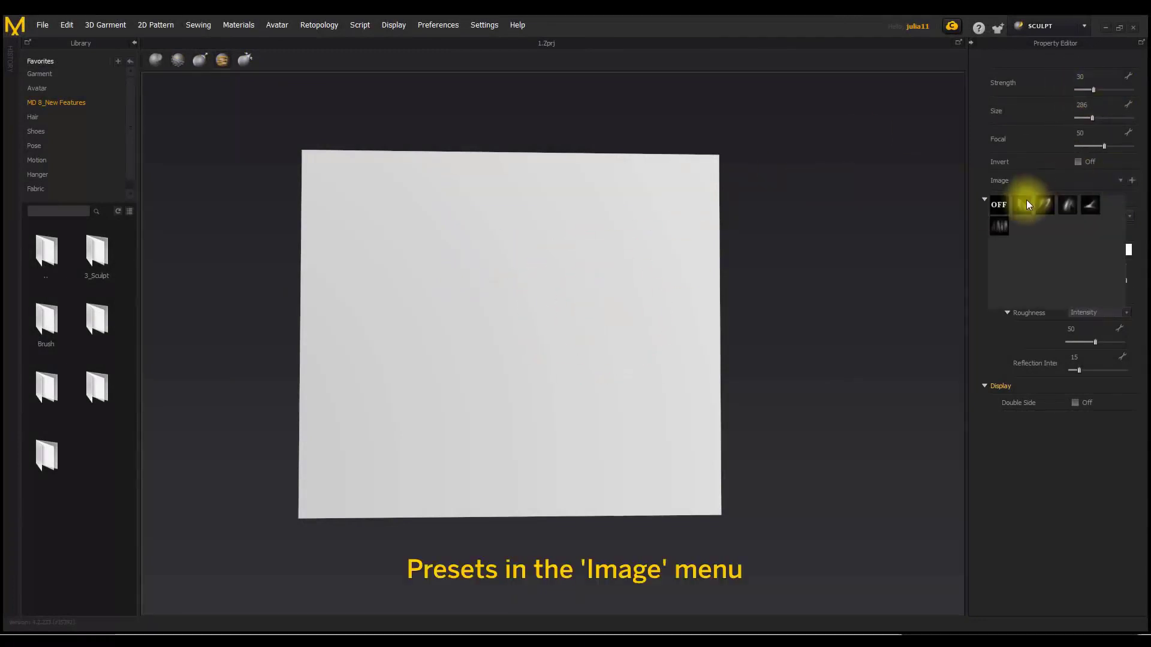